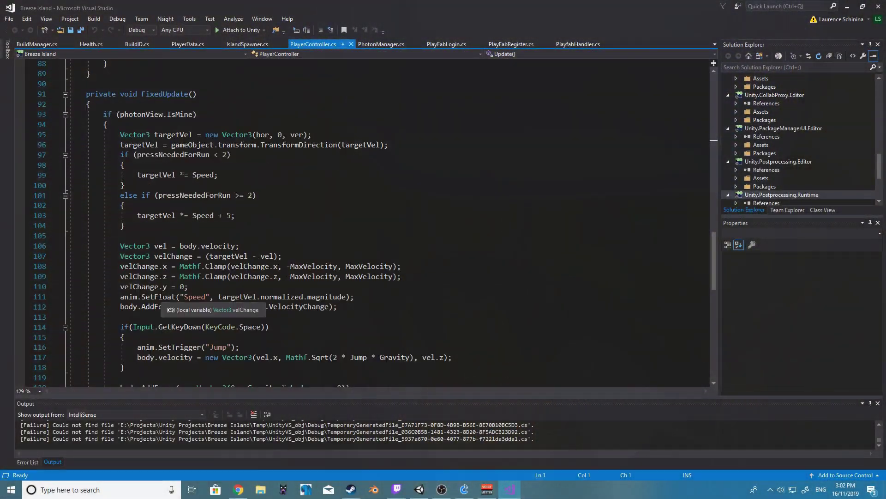
pyautogui.scroll(-2, 84, 286)
pyautogui.scroll(-1, 165, 211)
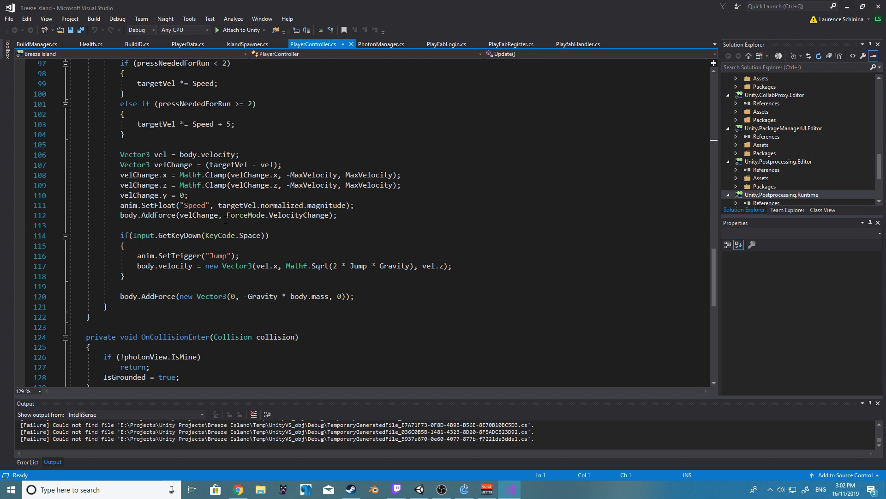
pyautogui.scroll(2, 226, 220)
pyautogui.moveTo(129, 296); pyautogui.dragTo(269, 296)
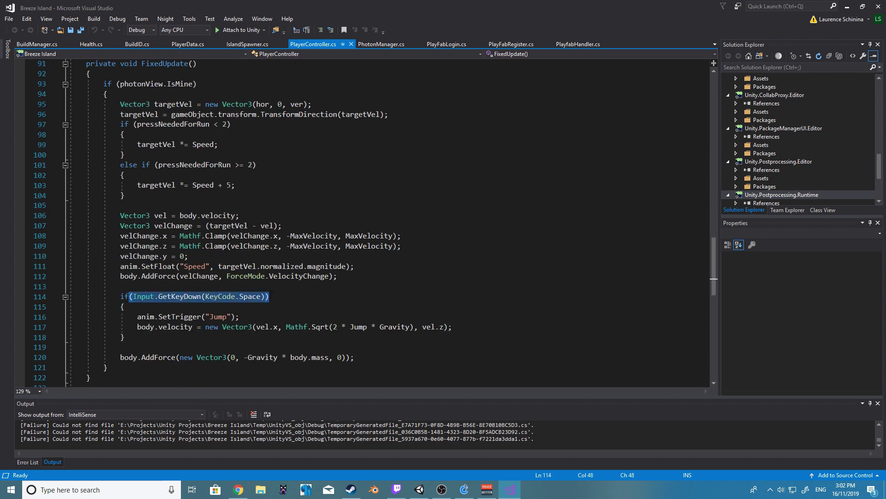
pyautogui.scroll(2, 175, 92)
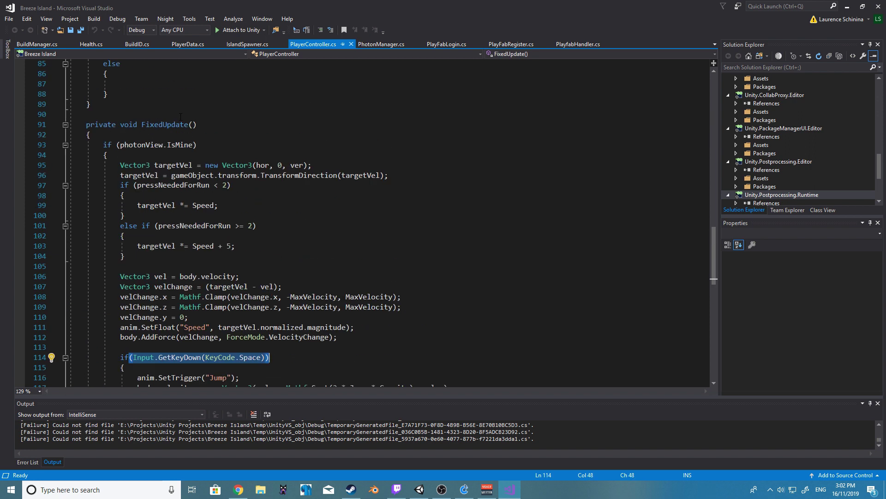
pyautogui.scroll(-2, 180, 116)
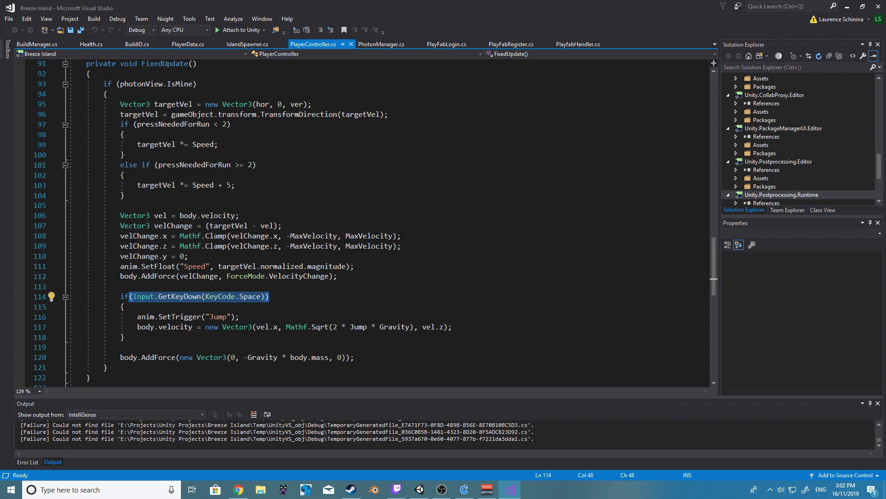
pyautogui.click(174, 317)
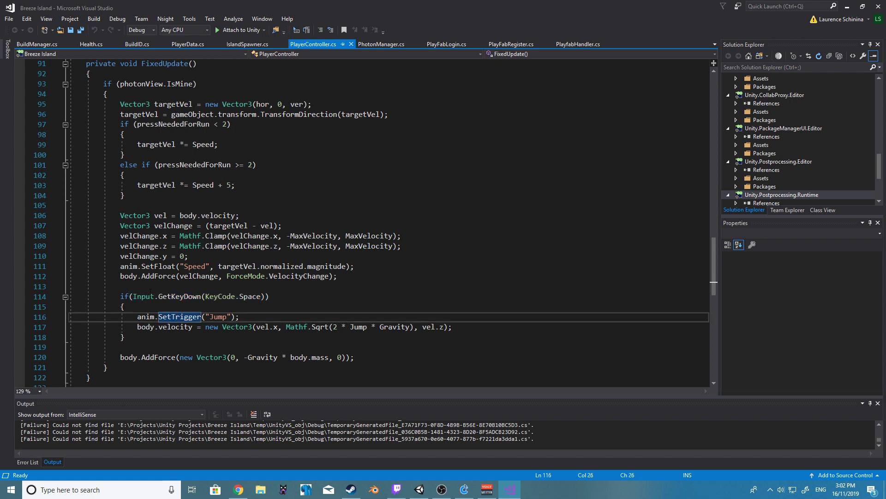
pyautogui.scroll(18, 156, 257)
pyautogui.scroll(11, 156, 256)
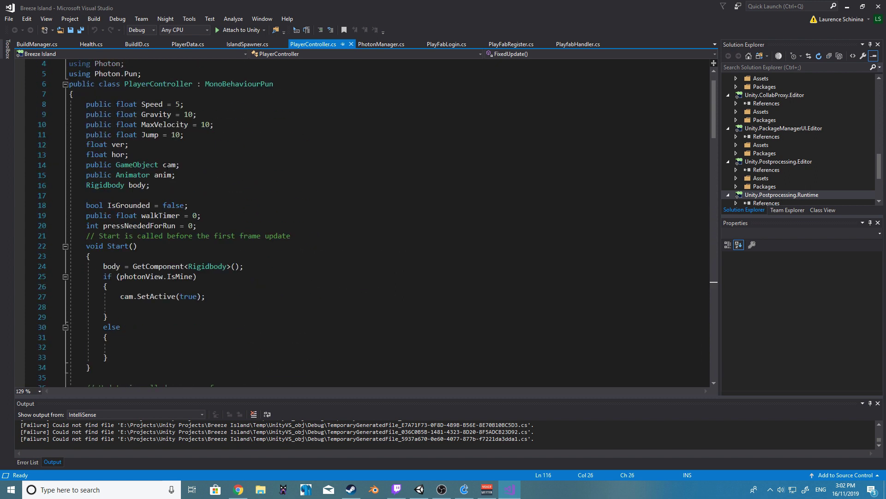
# - Add the line bool JumpKeyPressed = false; under IsGrounded and save PlayerController.cs
pyautogui.click(207, 224)
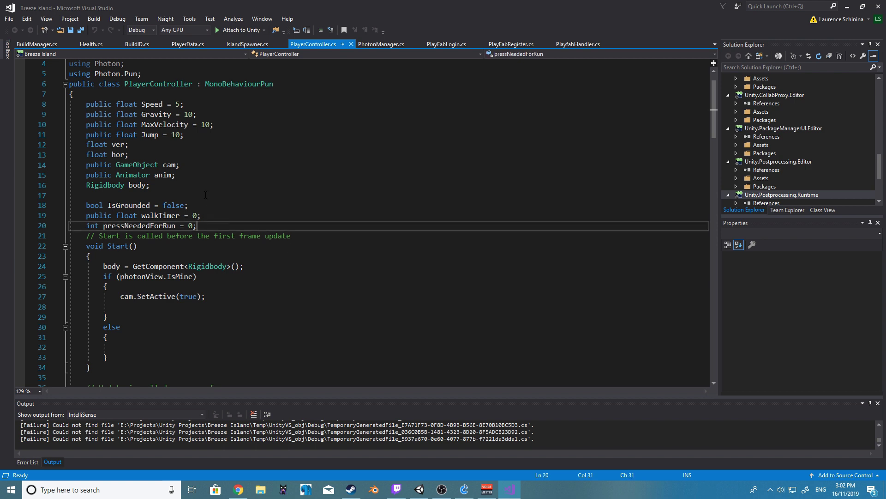
pyautogui.click(233, 206)
pyautogui.press('Return')
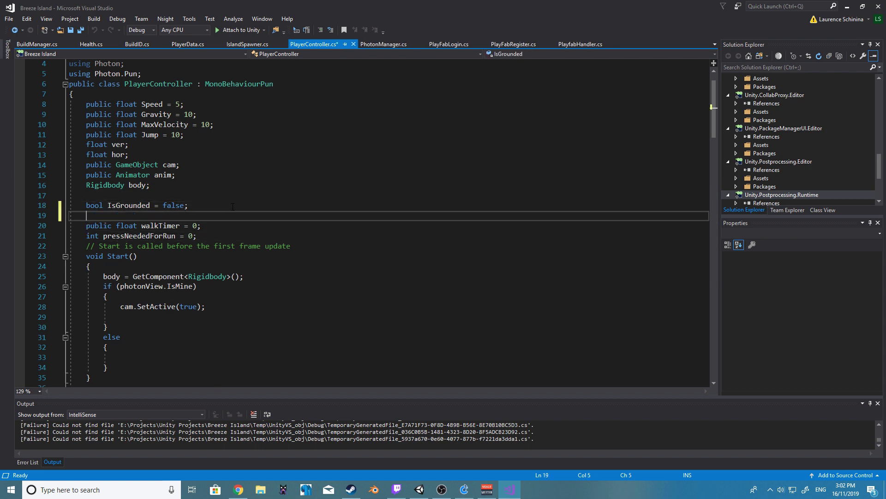
pyautogui.write('bool ')
pyautogui.write('Is')
pyautogui.press('BackSpace')
pyautogui.press('BackSpace')
pyautogui.write('Jun')
pyautogui.write('pKeyPressed ')
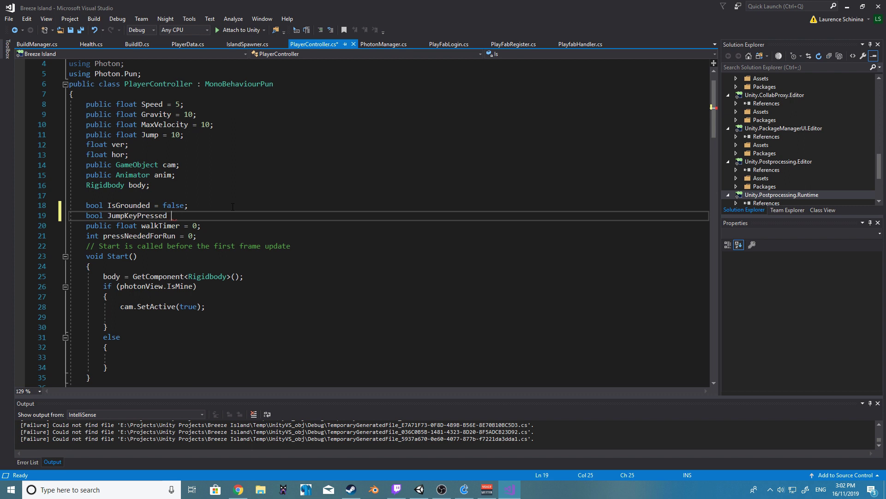
pyautogui.write('= false;')
pyautogui.hotkey('ctrl', 's')
pyautogui.scroll(-6, 268, 201)
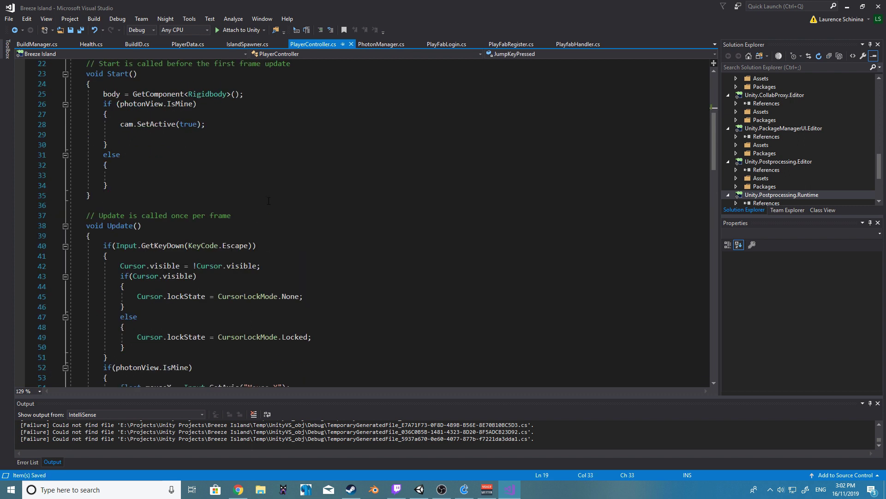
pyautogui.scroll(-4, 269, 200)
pyautogui.scroll(-5, 140, 223)
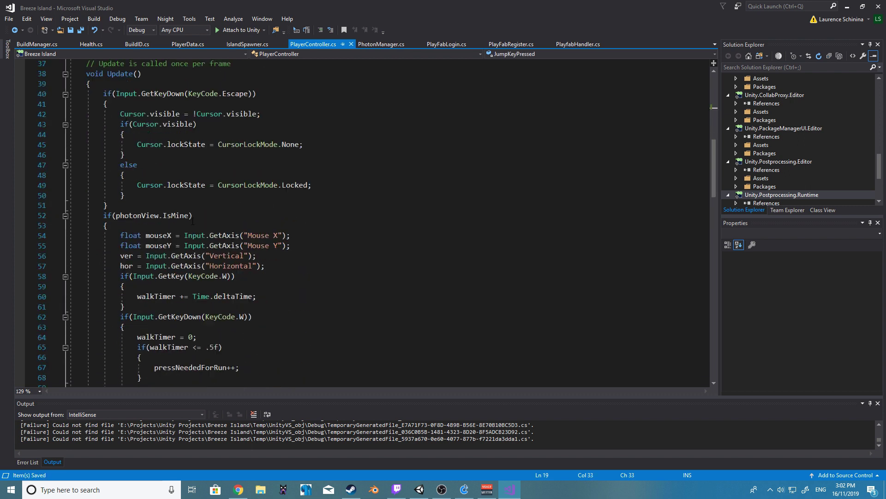
pyautogui.scroll(3, 257, 238)
# - In Update, set JumpKeyPressed = true inside if(Input.GetKeyDown(KeyCode.Space))
pyautogui.click(276, 236)
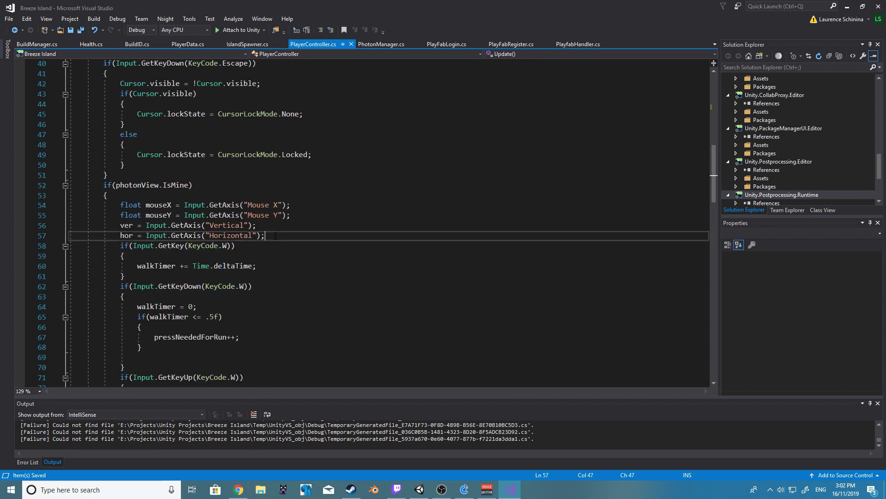
pyautogui.press('Return')
pyautogui.write('if(Input.')
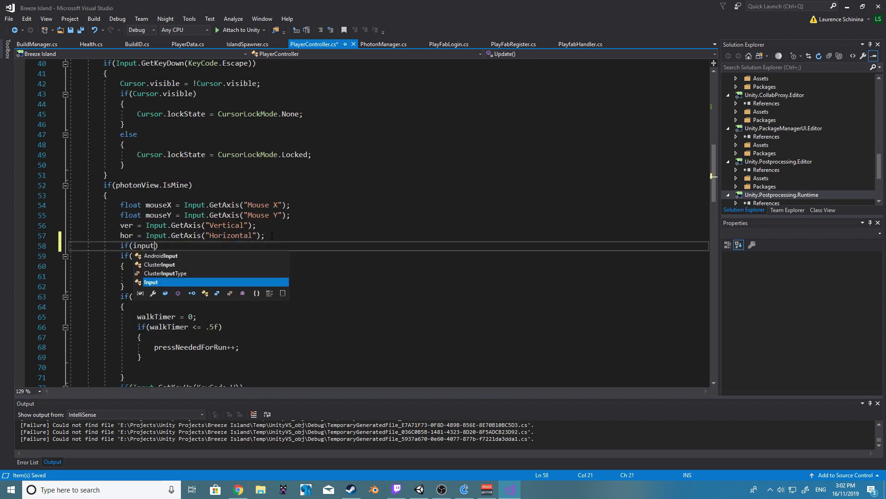
pyautogui.write('getke')
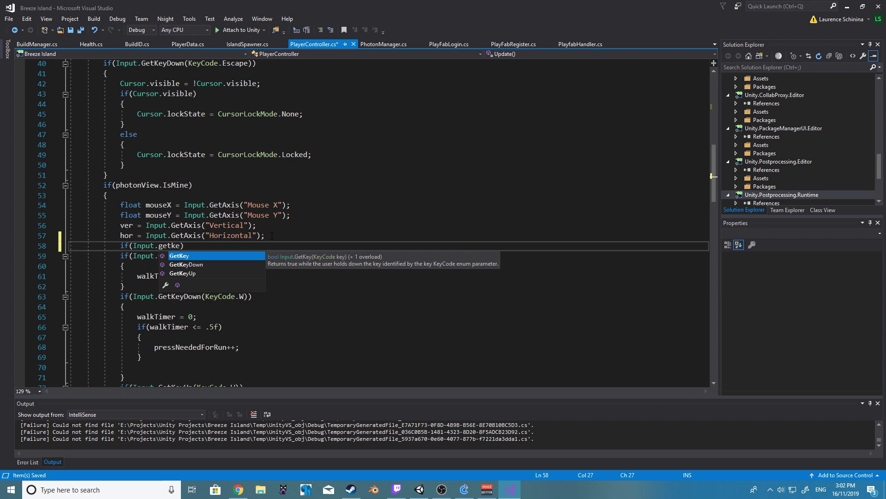
pyautogui.press('Down')
pyautogui.press('Tab')
pyautogui.press('Return')
pyautogui.write('{')
pyautogui.press('Return')
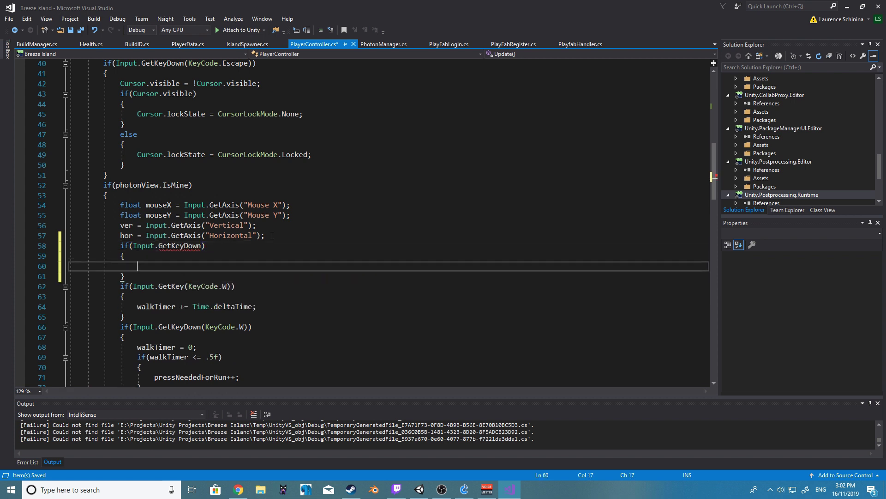
pyautogui.write('JumpKeyPressed')
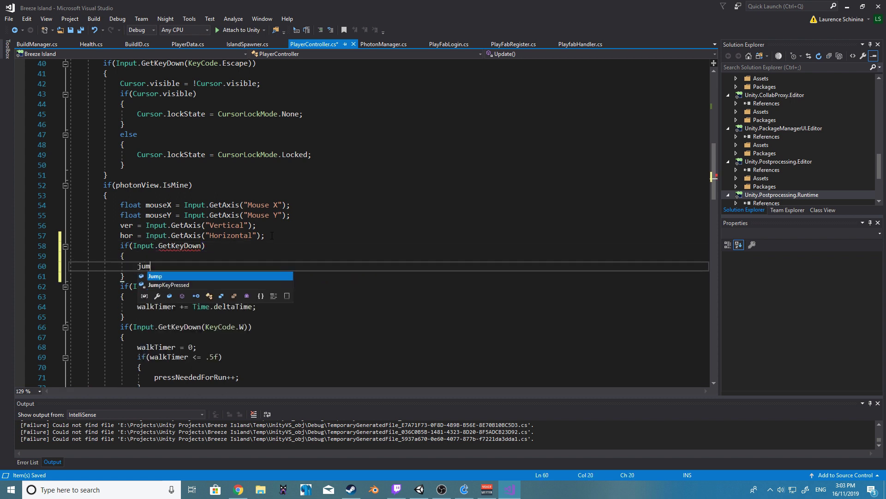
pyautogui.press('Tab')
pyautogui.write('= true;')
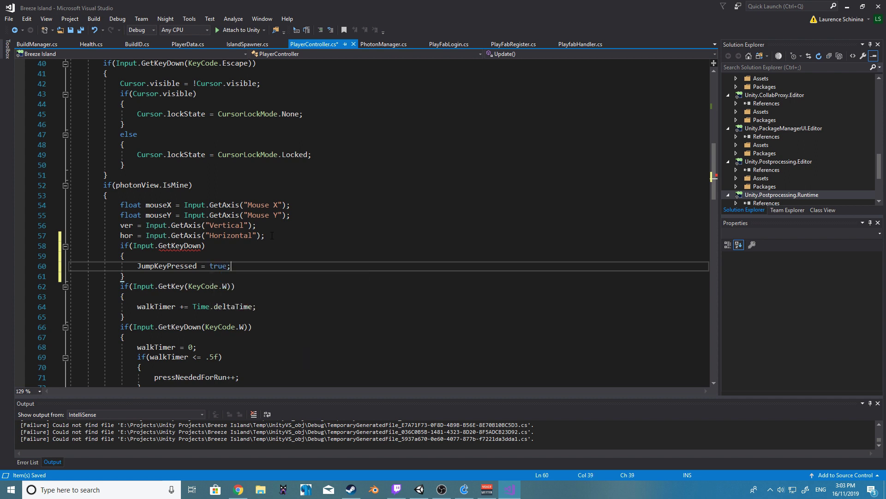
pyautogui.click(197, 245)
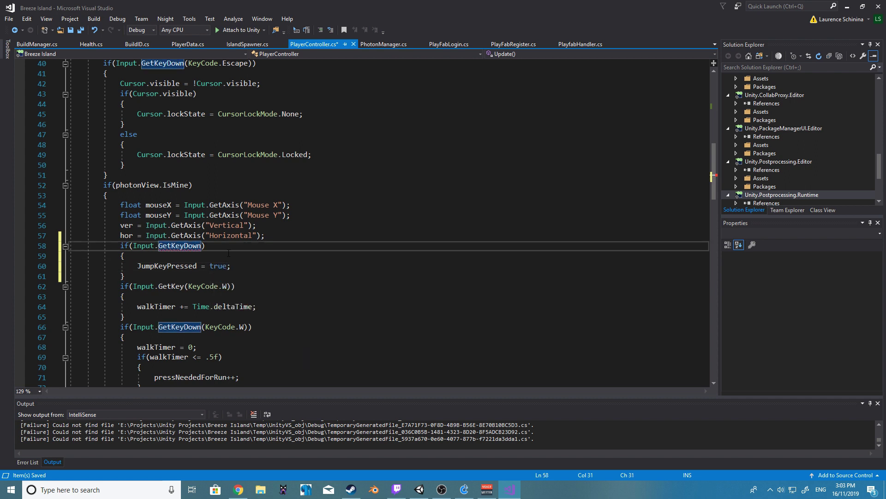
pyautogui.write('(')
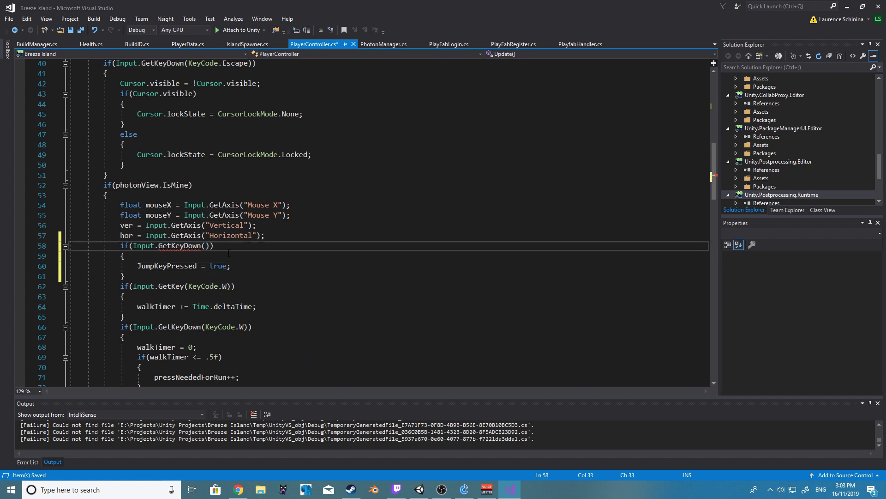
pyautogui.write('KeyCode.sp')
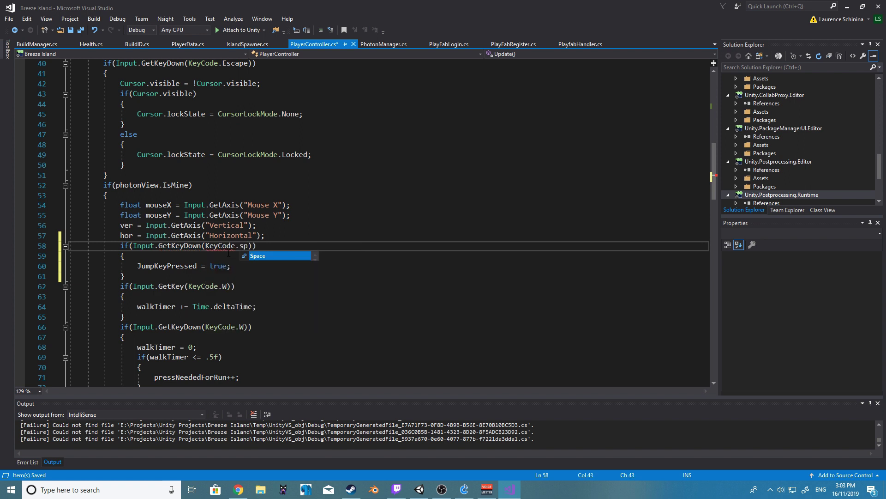
pyautogui.press('Tab')
pyautogui.press('Down')
pyautogui.press('Down')
pyautogui.press('Down')
pyautogui.press('Return')
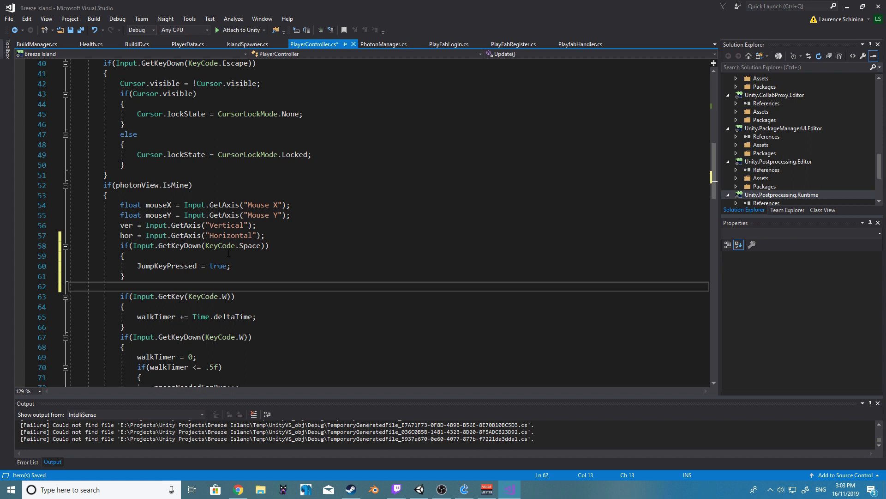
# - Add an else if(Input.GetKeyUp(KeyCode.Space)) block with an empty body
pyautogui.write('else if(inpu')
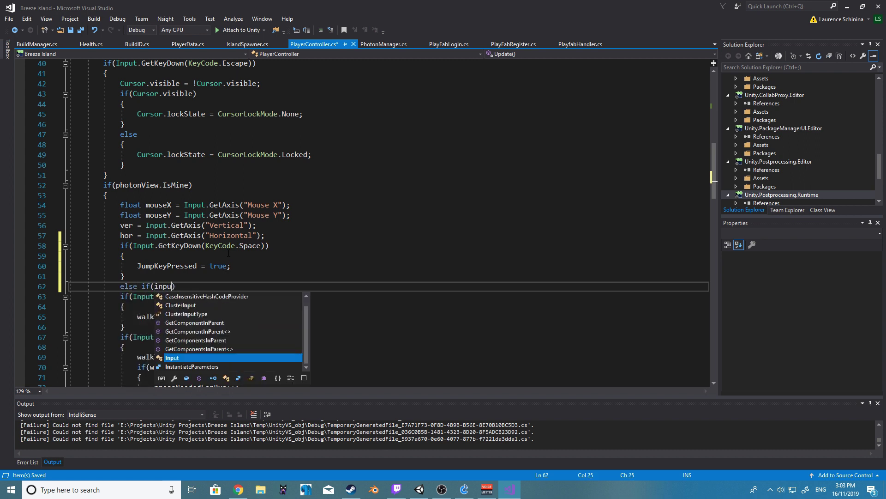
pyautogui.press('Tab')
pyautogui.write('.getke')
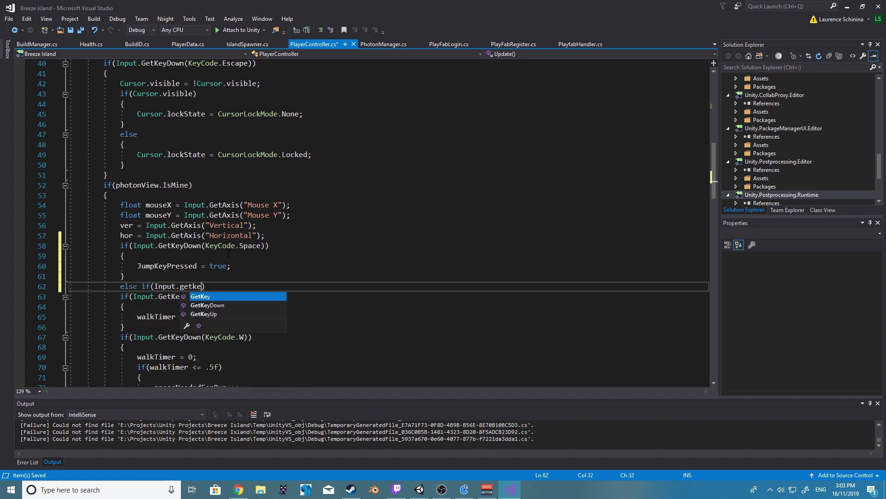
pyautogui.press('Down')
pyautogui.press('Down')
pyautogui.write('(')
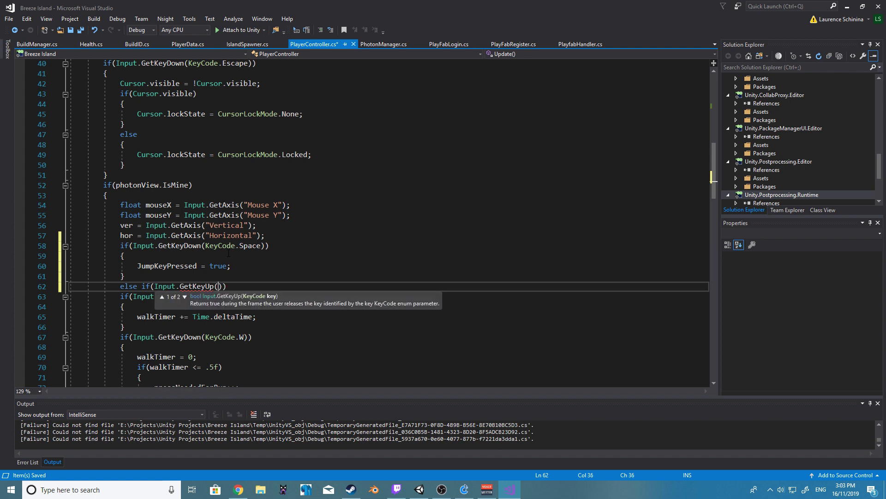
pyautogui.write('KeyCode.Space/')
pyautogui.press('End')
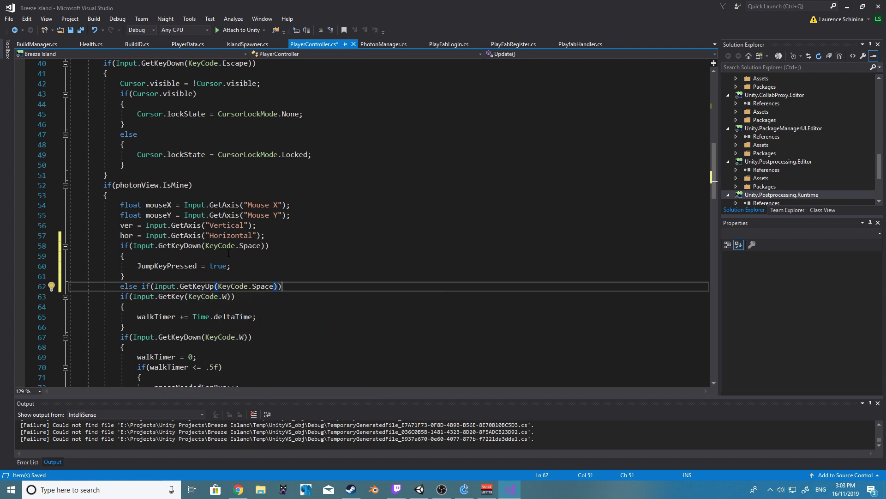
pyautogui.press('Return')
pyautogui.write('{')
pyautogui.press('Return')
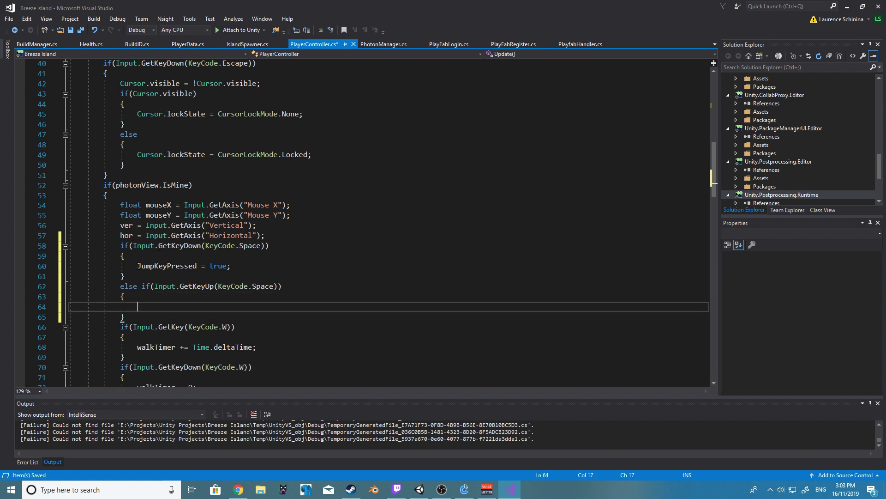
# - Fill the else if body with JumpKeyPressed = false; and save the script
pyautogui.press('Up')
pyautogui.press('Up')
pyautogui.press('Up')
pyautogui.press('Up')
pyautogui.press('Down')
pyautogui.press('Down')
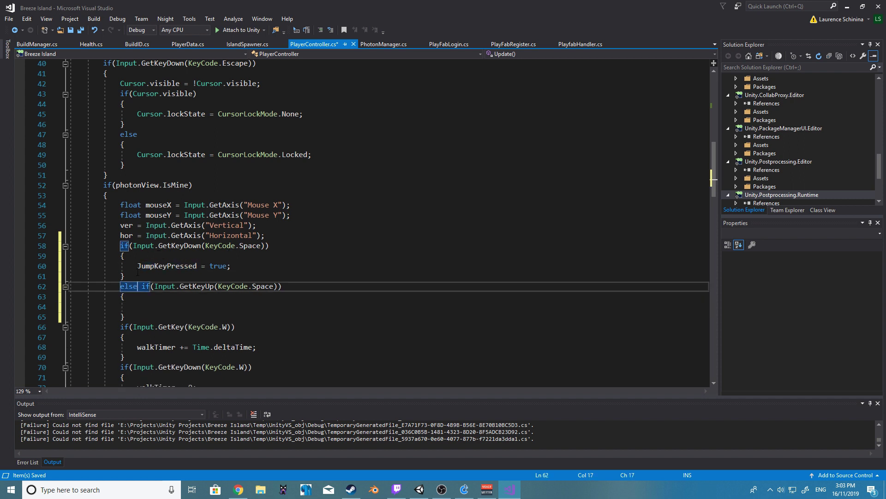
pyautogui.moveTo(137, 266); pyautogui.dragTo(229, 266)
pyautogui.hotkey('ctrl', 'c')
pyautogui.click(176, 297)
pyautogui.click(175, 308)
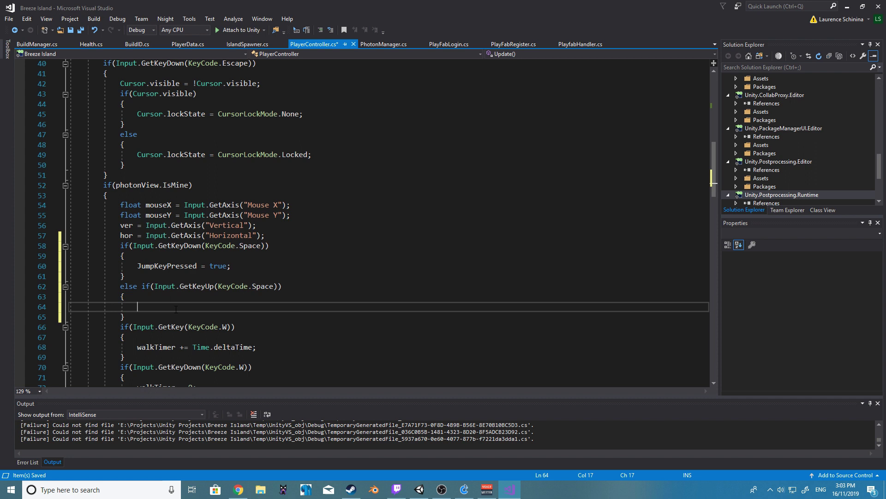
pyautogui.hotkey('ctrl', 'v')
pyautogui.moveTo(210, 307); pyautogui.dragTo(219, 309)
pyautogui.write('false')
pyautogui.hotkey('ctrl', 'shift', 'Down')
pyautogui.moveTo(70, 195); pyautogui.dragTo(453, 206)
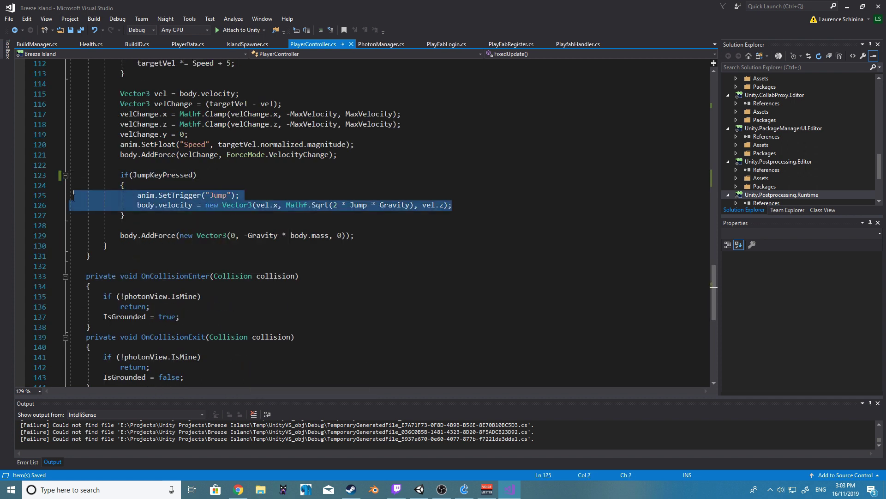
pyautogui.click(224, 218)
pyautogui.scroll(3, 224, 218)
# - Exit Play mode in Unity and return to PlayerController.cs in Visual Studio
pyautogui.click(462, 300)
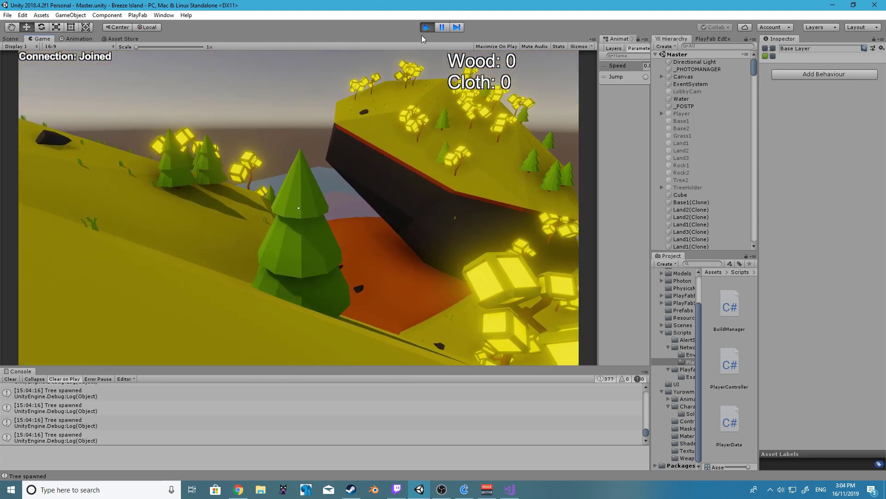
pyautogui.click(426, 28)
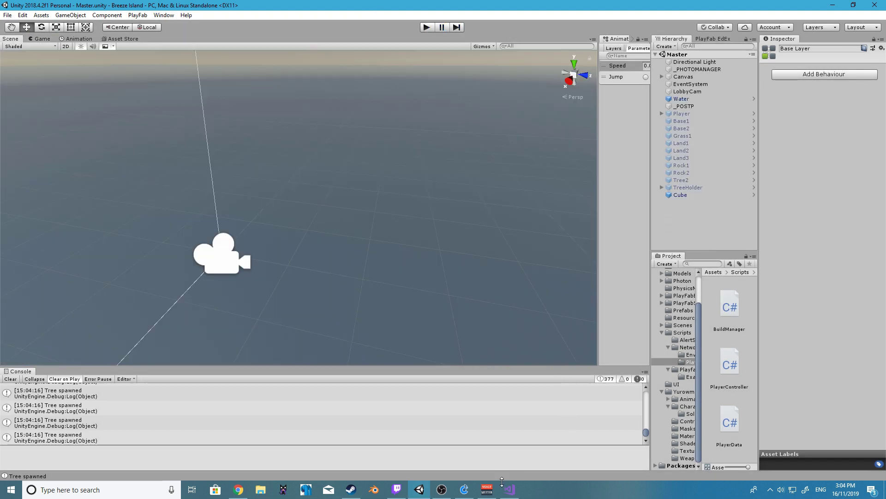
pyautogui.moveTo(509, 489)
pyautogui.click(510, 461)
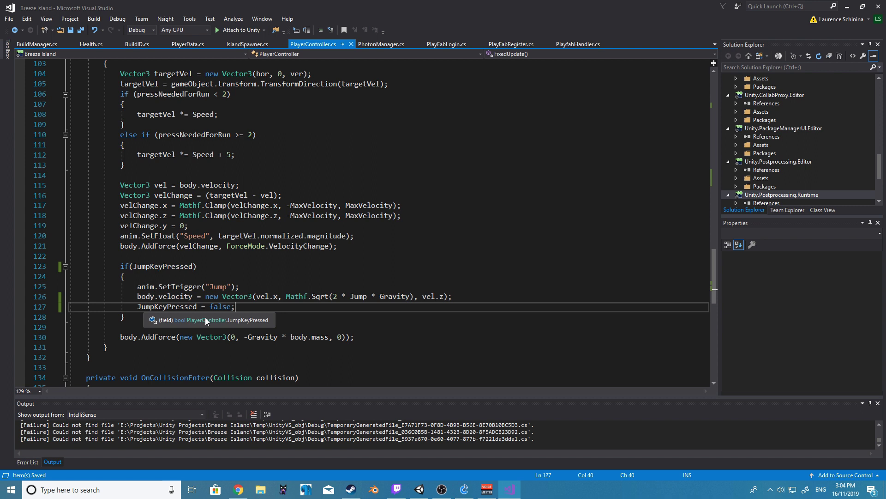
# - Declare RaycastHit hit; after the input reads and save the script
pyautogui.scroll(19, 205, 317)
pyautogui.click(370, 175)
pyautogui.press('Return')
pyautogui.write('Raydc')
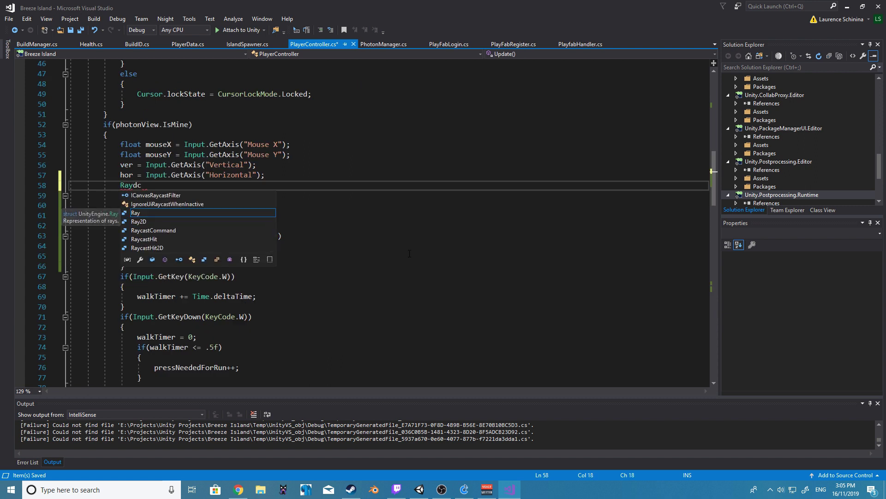
pyautogui.press('BackSpace')
pyautogui.press('BackSpace')
pyautogui.write('castHit hit;')
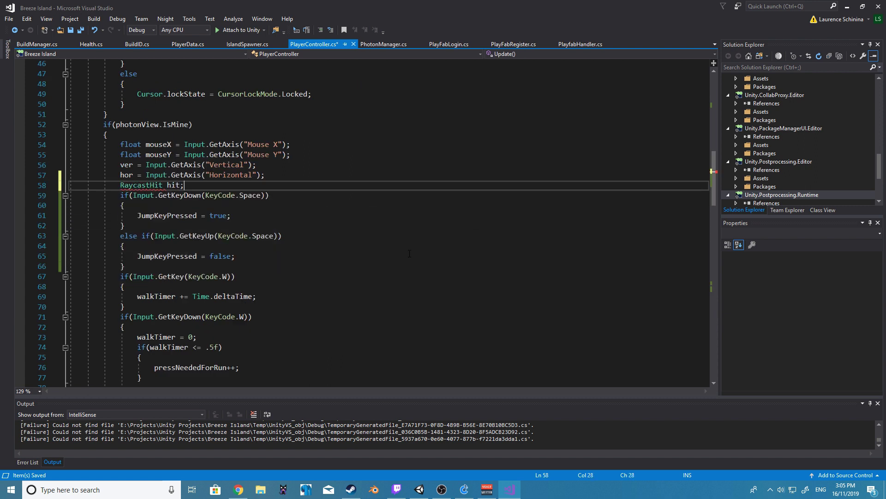
pyautogui.hotkey('ctrl', 's')
# - Inside the jump block, add if(Physics.Raycast(gameObject.transform.position, gameObject.transform.up * -1, out hit...))
pyautogui.press('Down')
pyautogui.press('Down')
pyautogui.press('Return')
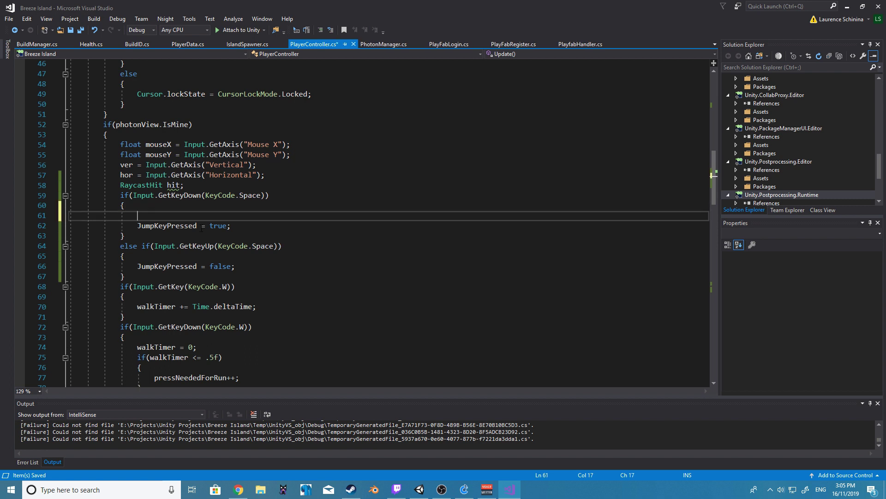
pyautogui.write('if(Physics.')
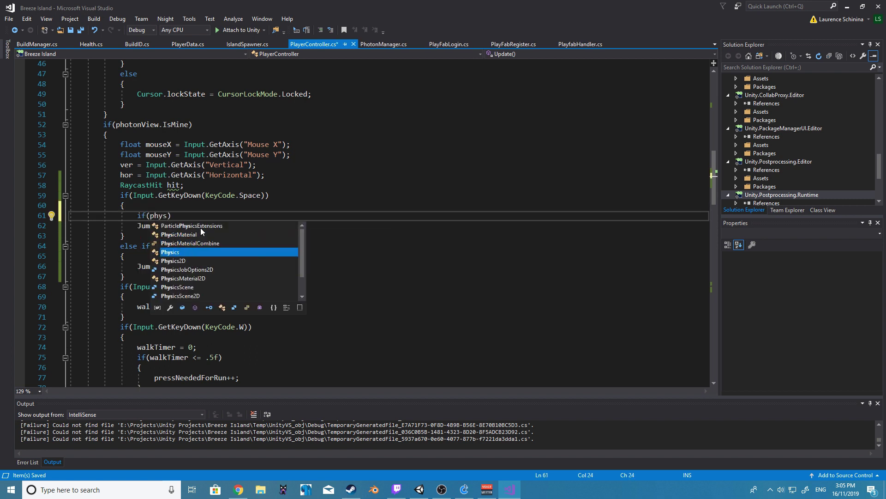
pyautogui.write('Raycast(')
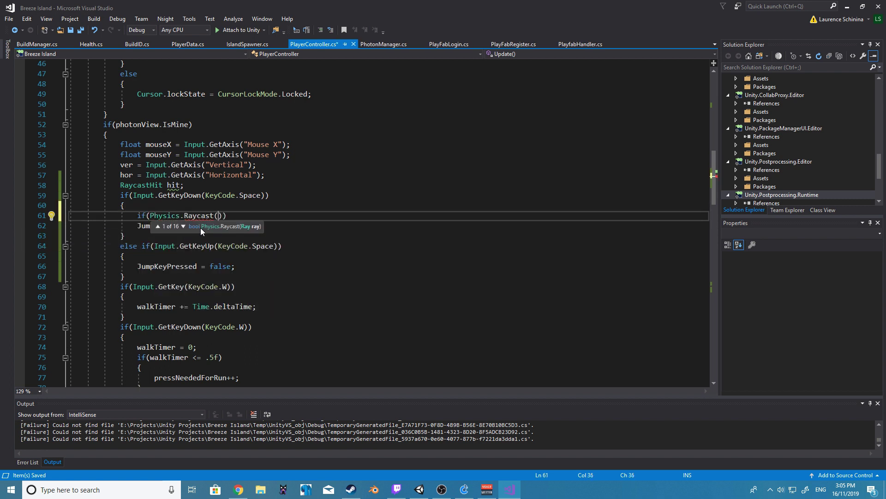
pyautogui.write('gameObject.transform.position,')
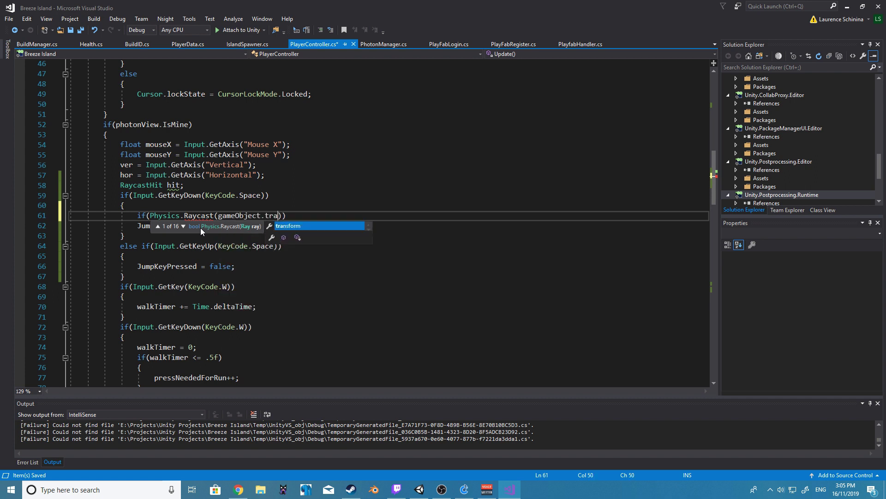
pyautogui.write('gameObject.transform.position,game')
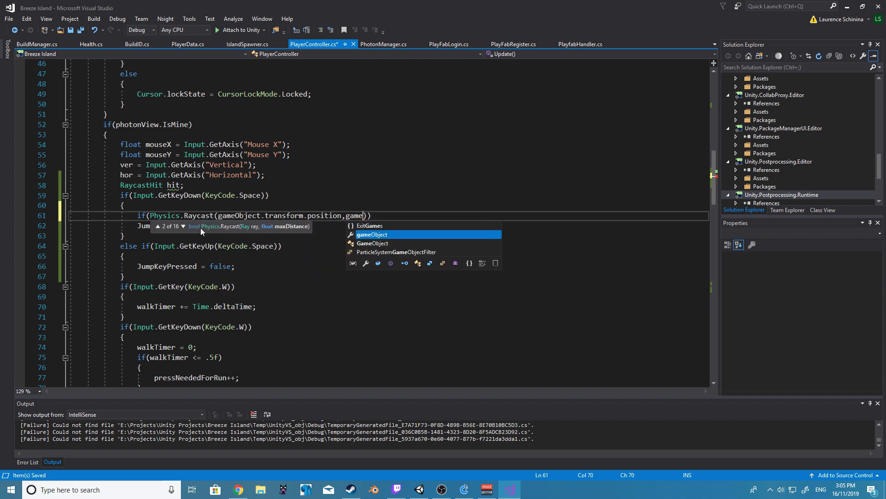
pyautogui.write('up * ')
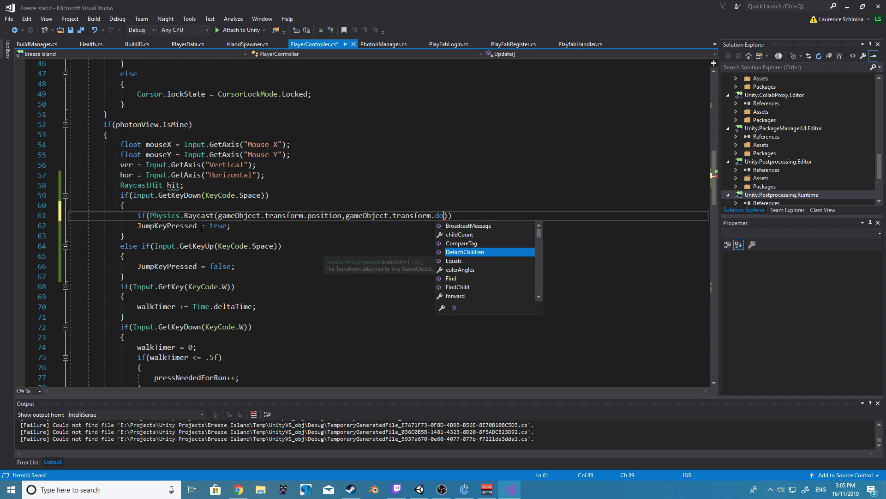
pyautogui.write('-1')
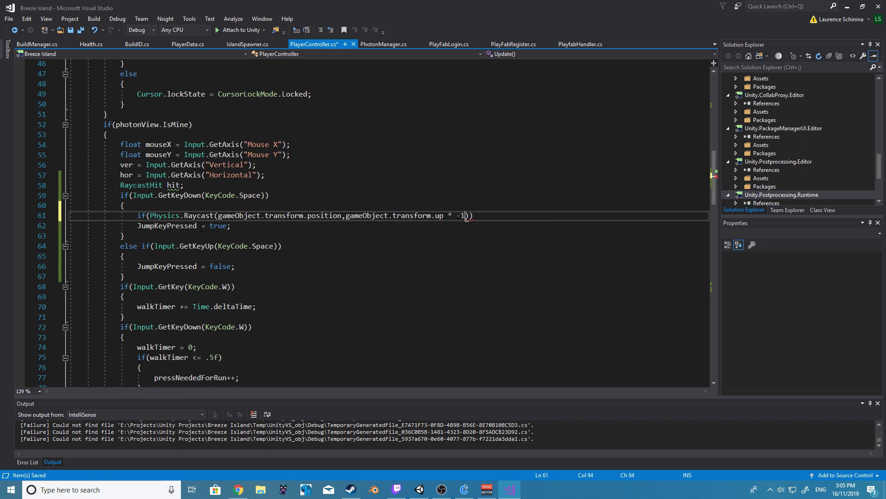
pyautogui.write(',out hit')
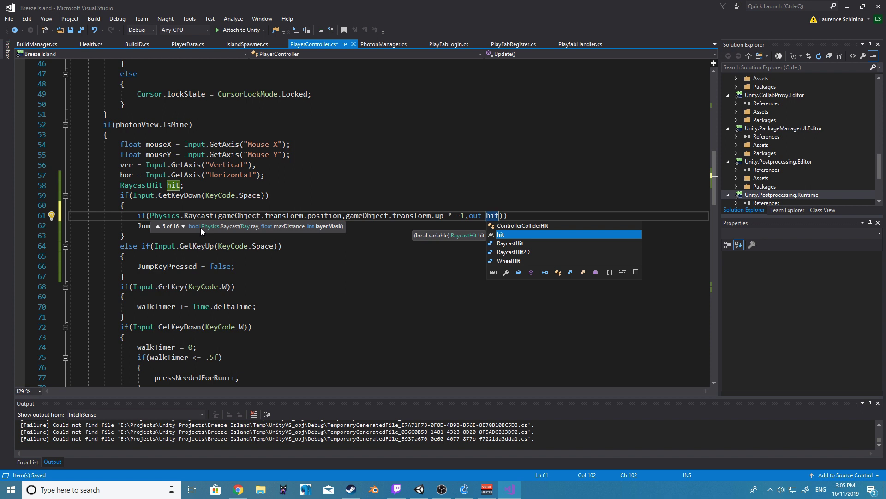
pyautogui.write(',')
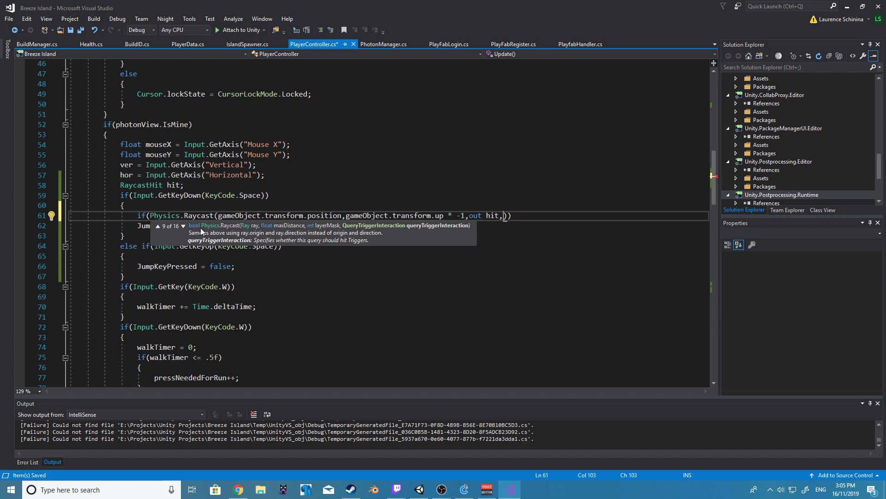
pyautogui.write('.5f))')
pyautogui.press('Return')
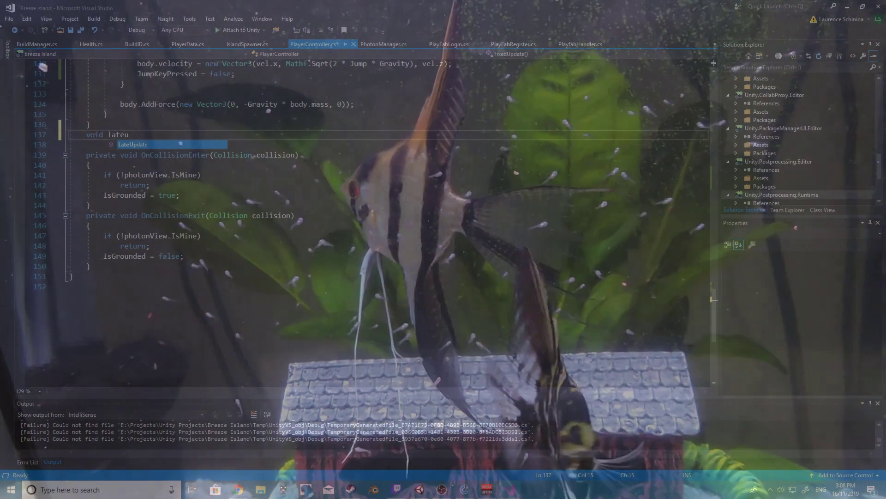
# - Add public GameObject HeadAnchor; and public GameObject Head; fields after the cam field
pyautogui.hotkey('ctrl', 's')
pyautogui.scroll(10, 50, 124)
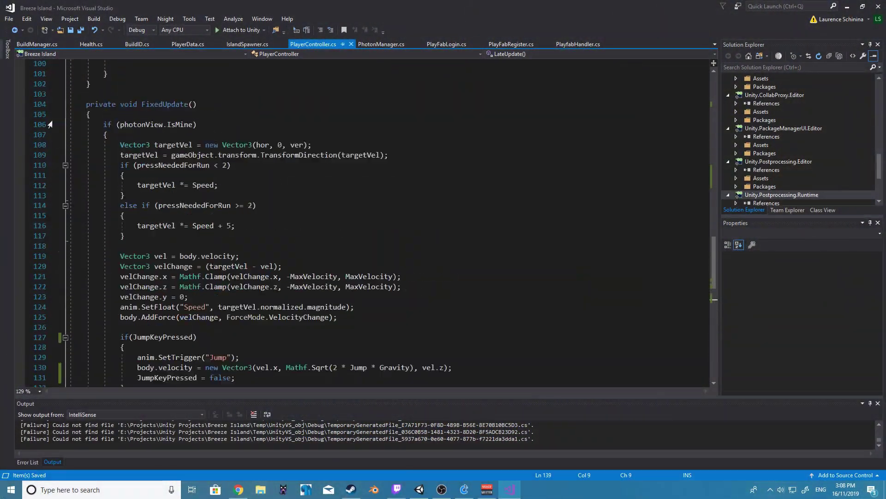
pyautogui.scroll(20, 49, 124)
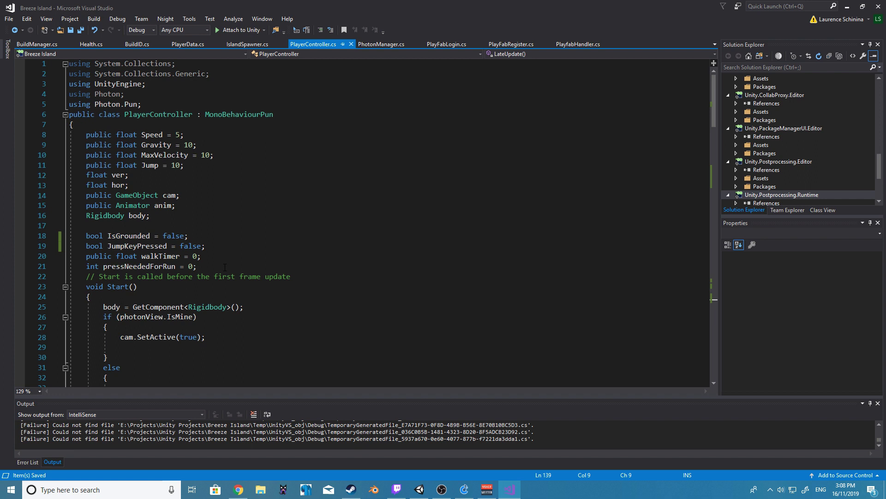
pyautogui.click(207, 271)
pyautogui.click(213, 193)
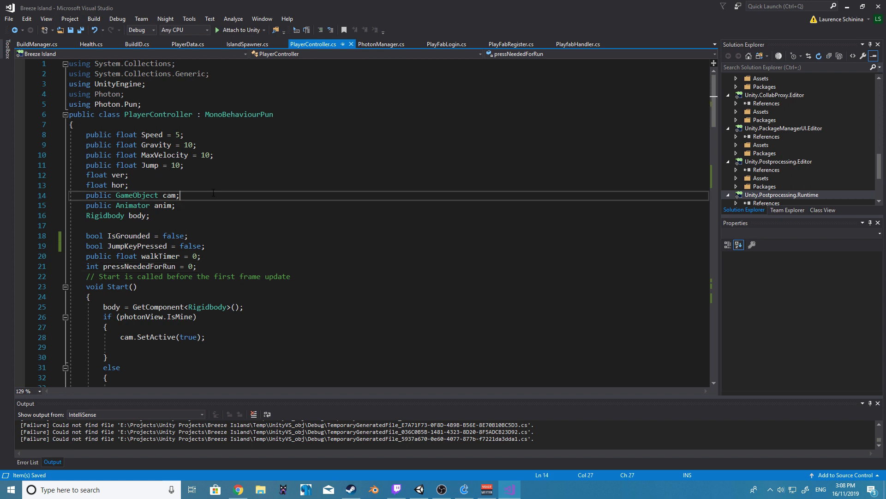
pyautogui.press('Return')
pyautogui.write('partial[')
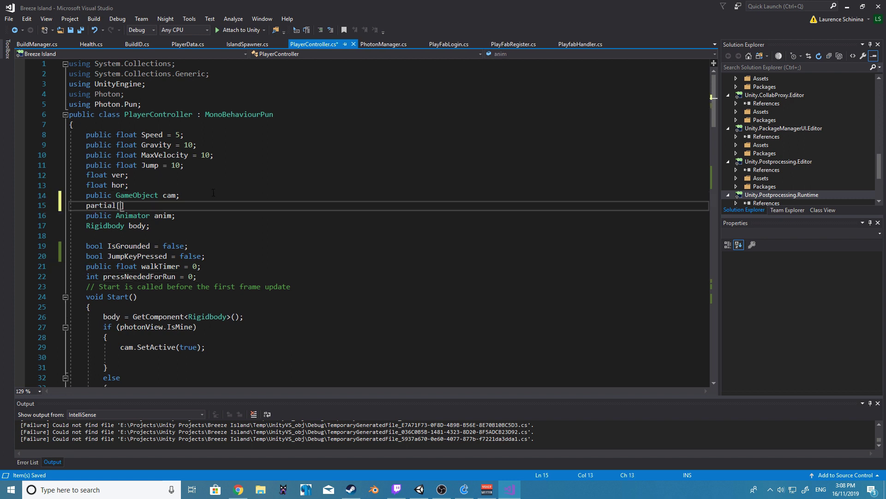
pyautogui.write('public gameo')
pyautogui.write(' Head')
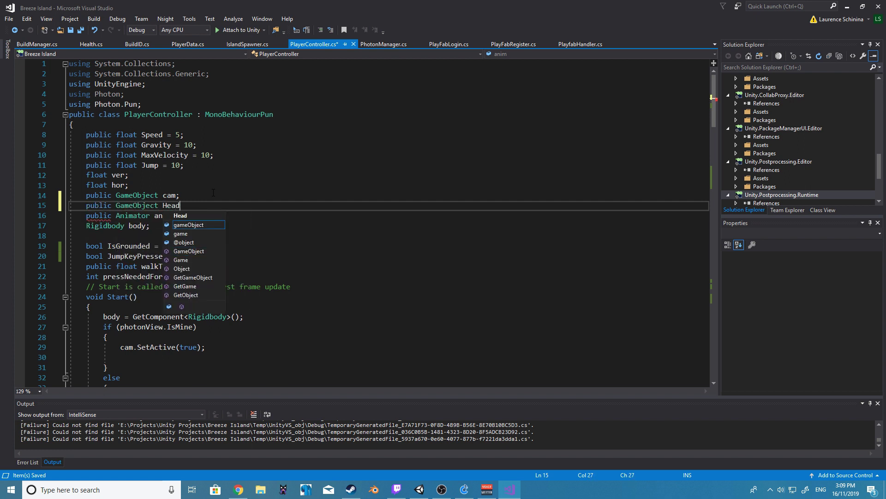
pyautogui.write('Anchor;')
pyautogui.press('Return')
pyautogui.write('p')
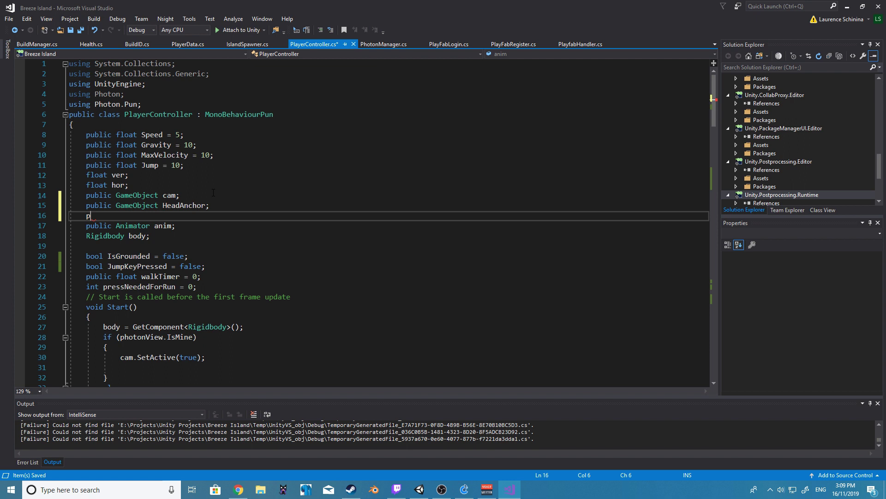
pyautogui.write('ublic GameObject Head;')
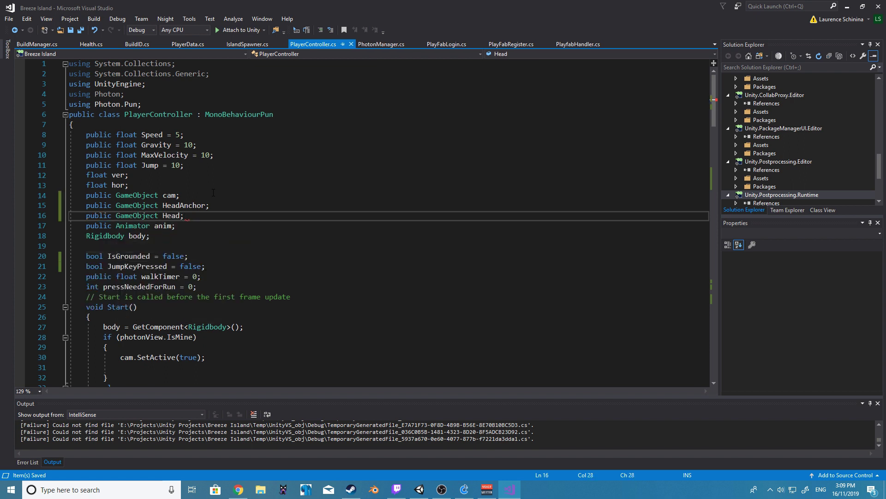
# - Make LateUpdate set Head.transform.position to HeadAnchor.transform.position, save, and return to Unity
pyautogui.scroll(-20, 213, 192)
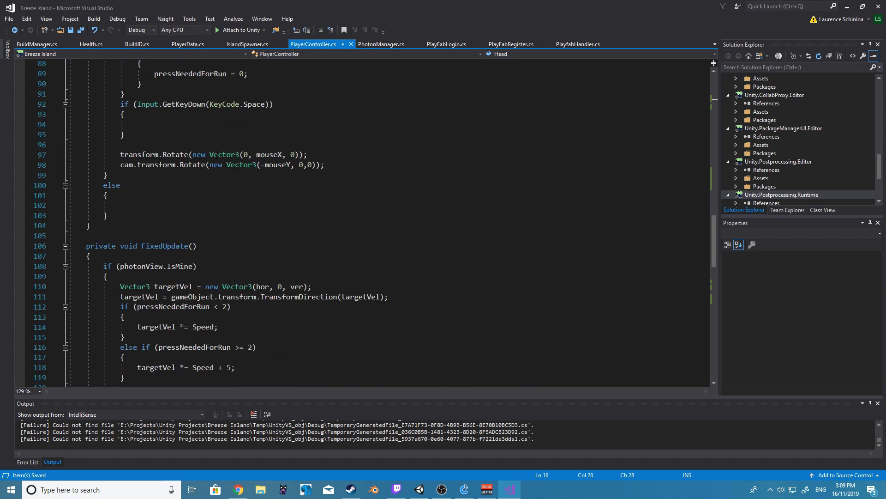
pyautogui.scroll(-1, 213, 185)
pyautogui.click(124, 177)
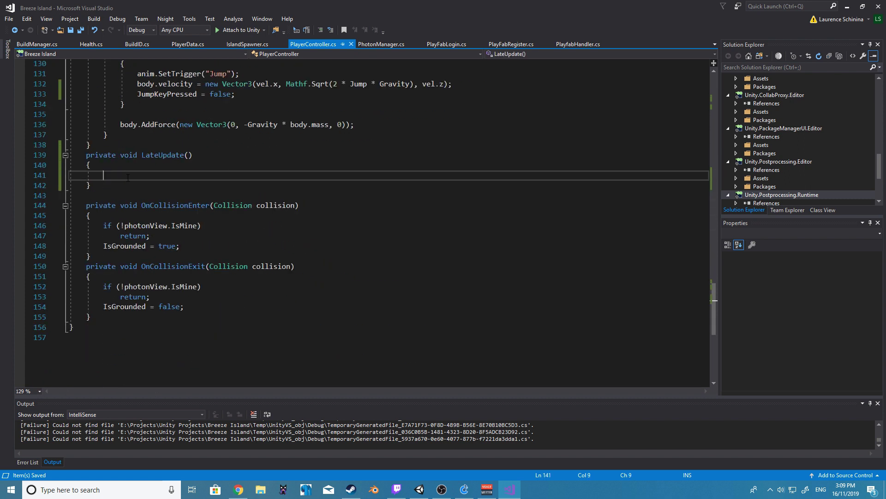
pyautogui.write('Head.transform')
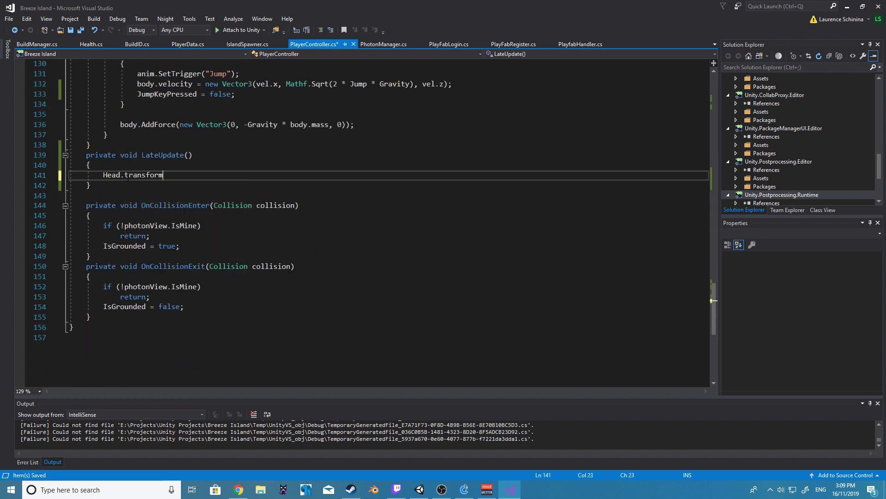
pyautogui.write('.position = headAnchor.transform.')
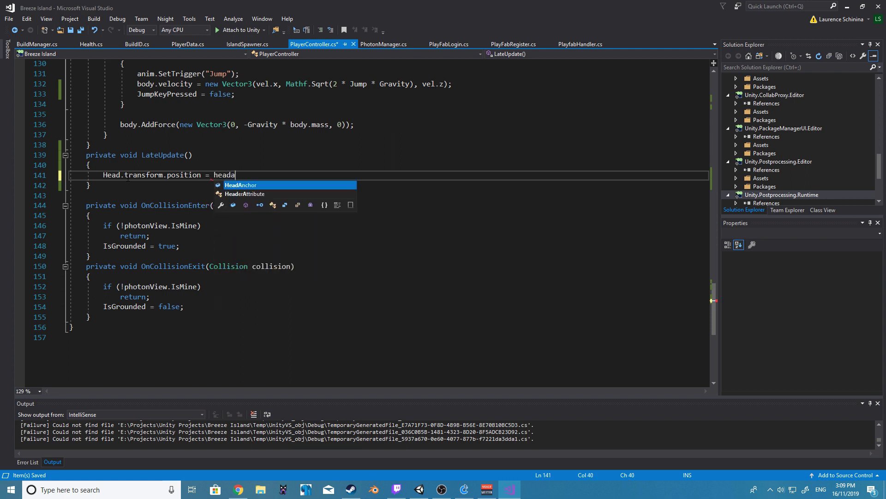
pyautogui.write('position')
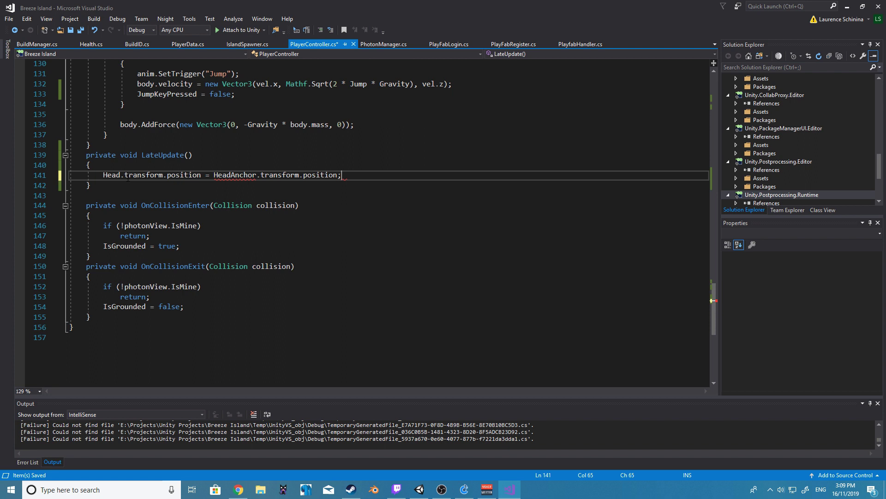
pyautogui.write(';')
pyautogui.hotkey('ctrl', 's')
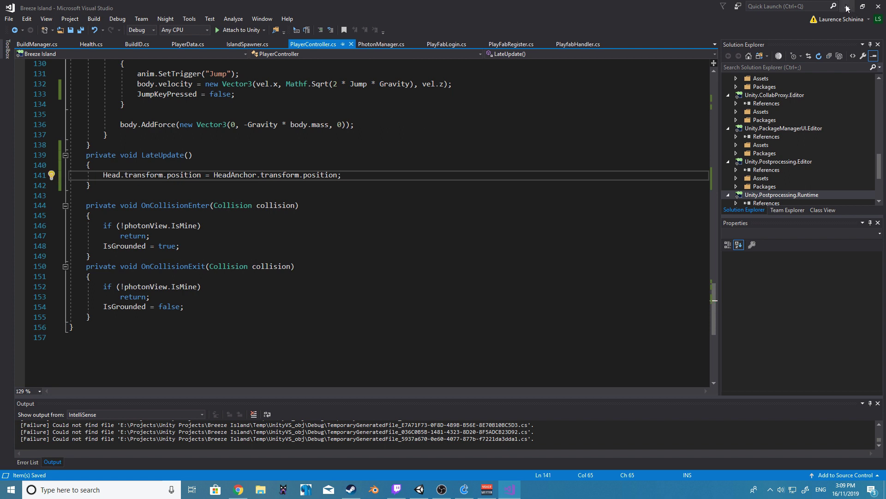
pyautogui.click(848, 8)
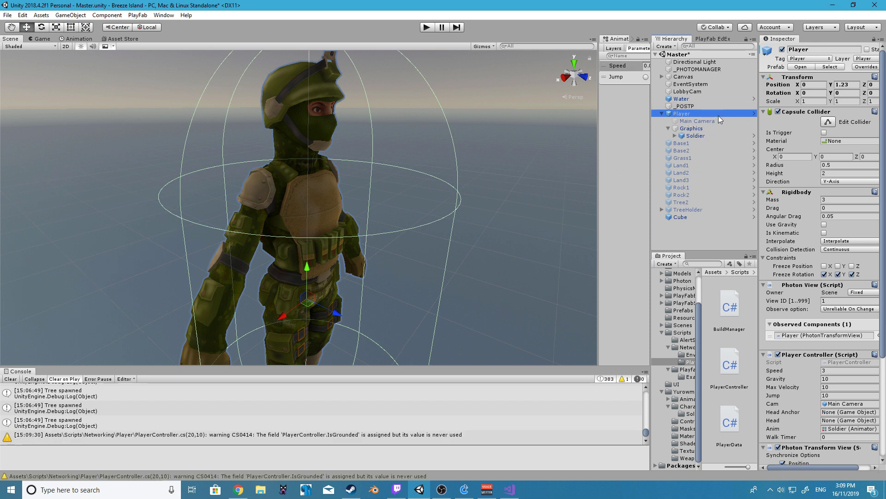
# - Create an empty HeadAnchor child under Player and raise it to head height
pyautogui.rightClick(684, 114)
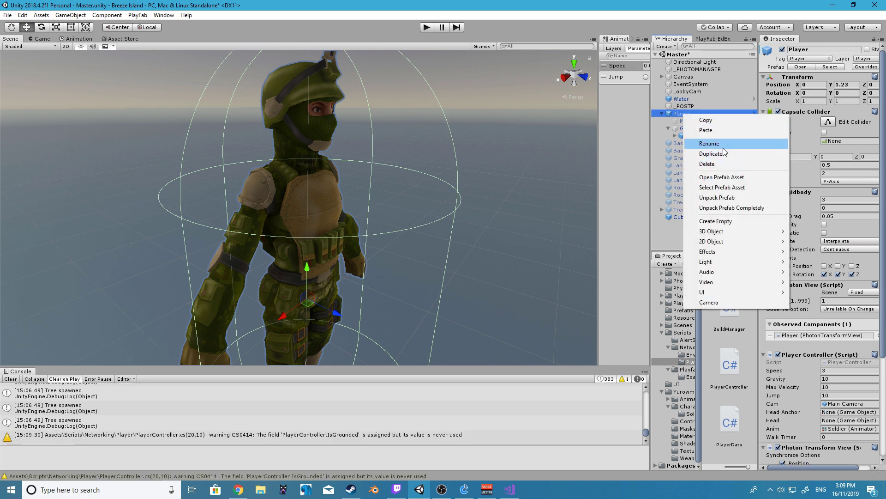
pyautogui.click(732, 221)
pyautogui.click(804, 50)
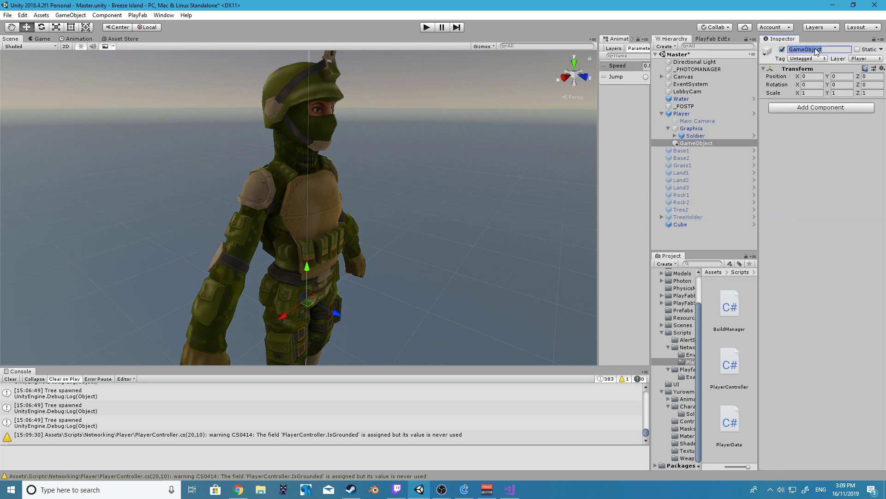
pyautogui.write('Anchor')
pyautogui.moveTo(311, 266); pyautogui.dragTo(328, 147)
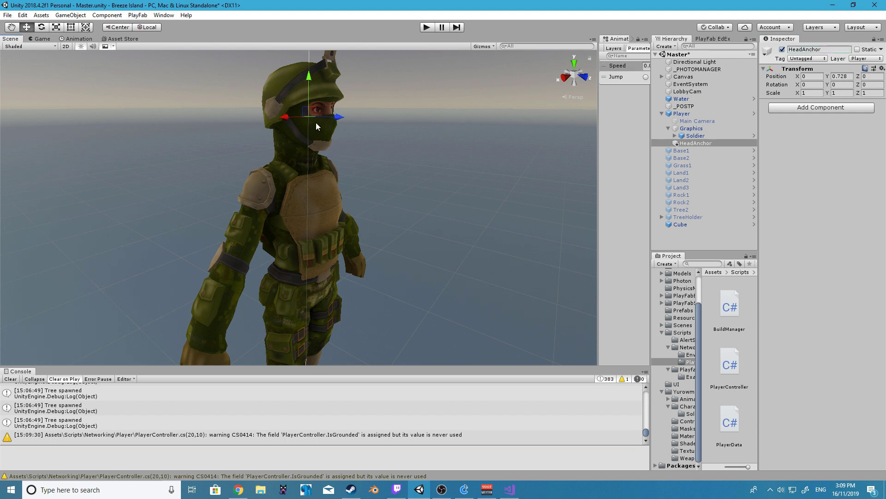
# - Assign the rig's RigHead bone to the Player Controller's Head field
pyautogui.click(307, 217)
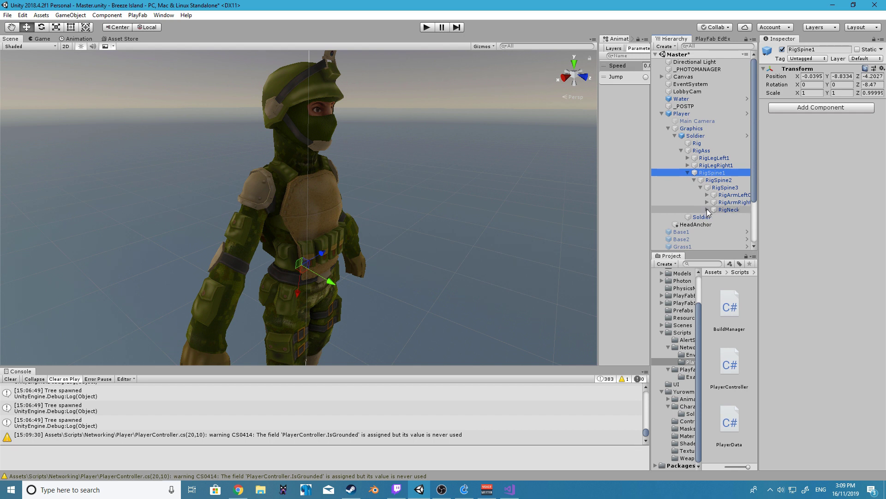
pyautogui.click(707, 209)
pyautogui.click(734, 217)
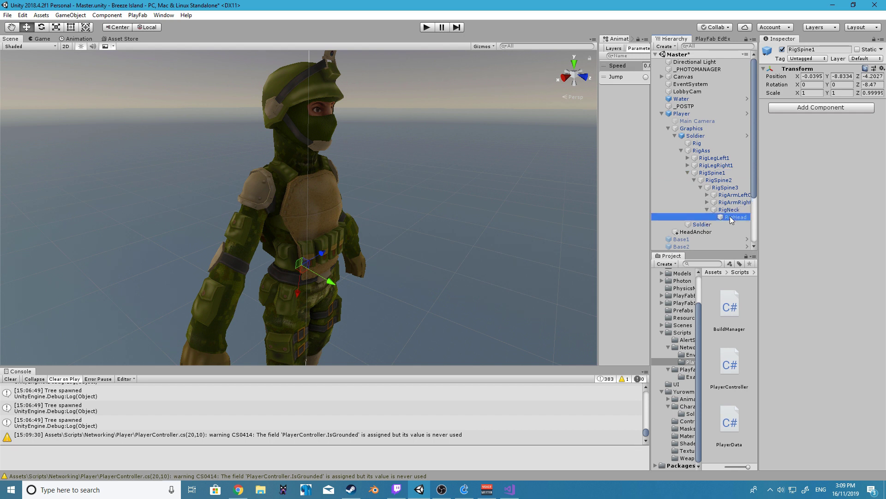
pyautogui.click(681, 114)
pyautogui.moveTo(735, 217); pyautogui.dragTo(834, 418)
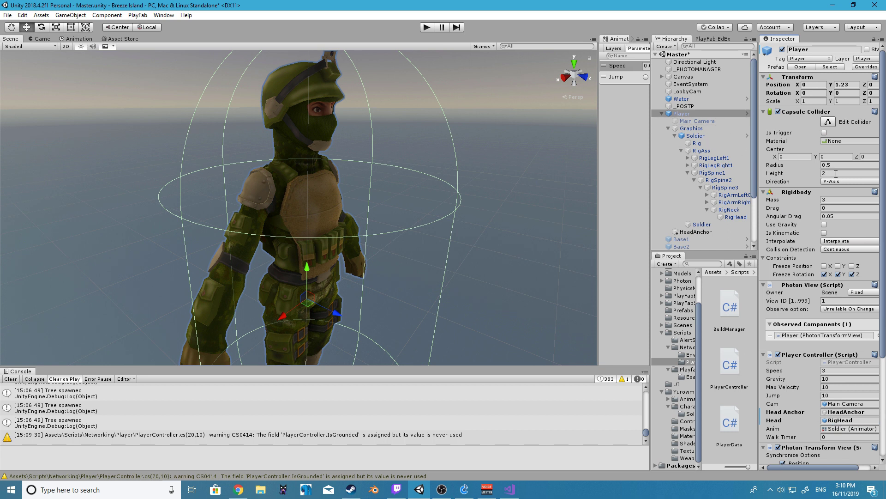
# - Apply all Player prefab overrides, then dock the Animation window for the Main Camera
pyautogui.click(867, 67)
pyautogui.click(858, 174)
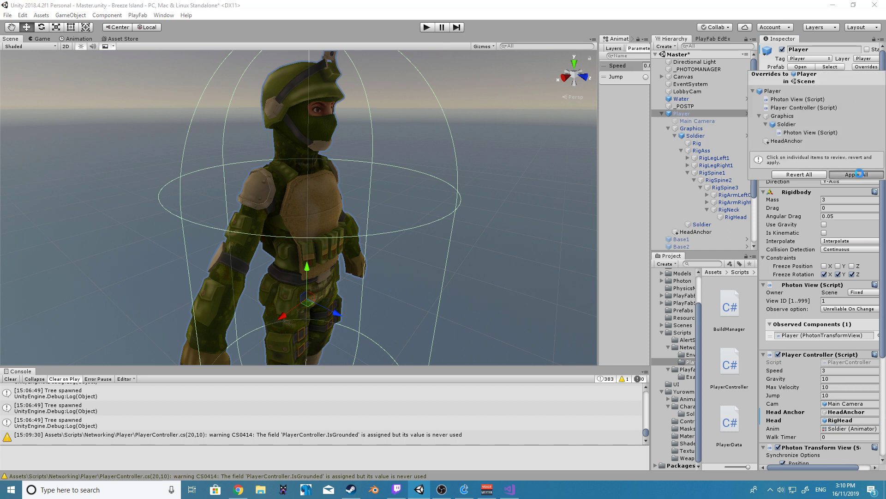
pyautogui.click(697, 121)
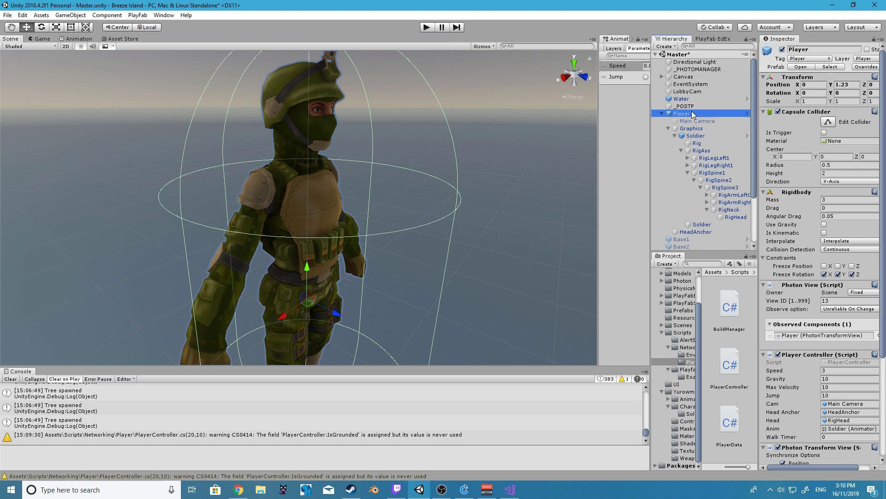
pyautogui.moveTo(79, 39); pyautogui.dragTo(401, 284)
# - Create a new CameraWalkForwards.anim clip in Assets/Animations for the Main Camera
pyautogui.click(363, 331)
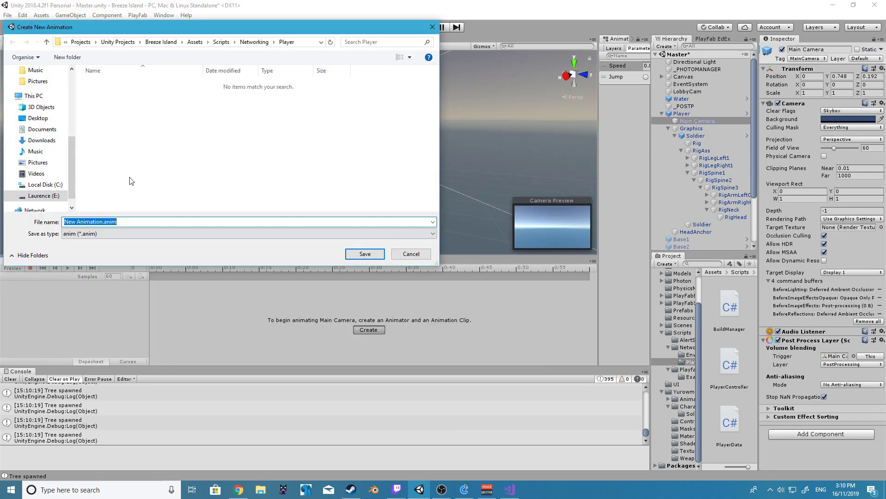
pyautogui.click(195, 42)
pyautogui.doubleClick(108, 86)
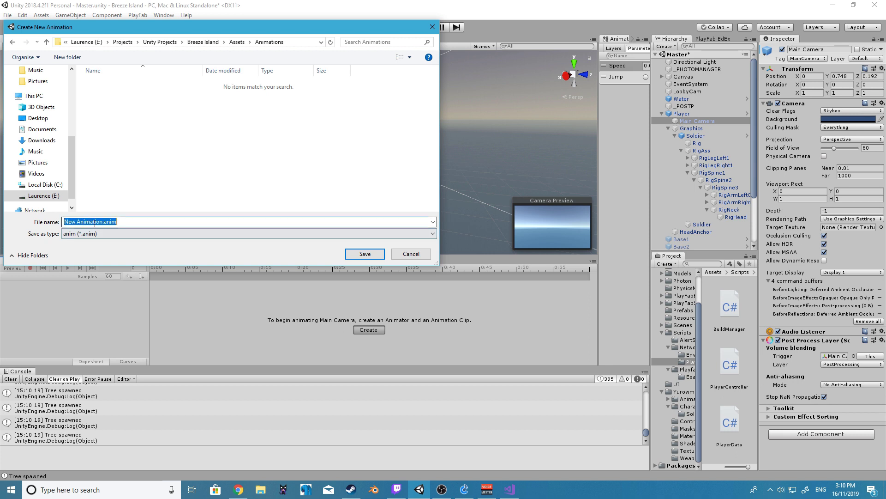
pyautogui.moveTo(104, 222); pyautogui.dragTo(20, 214)
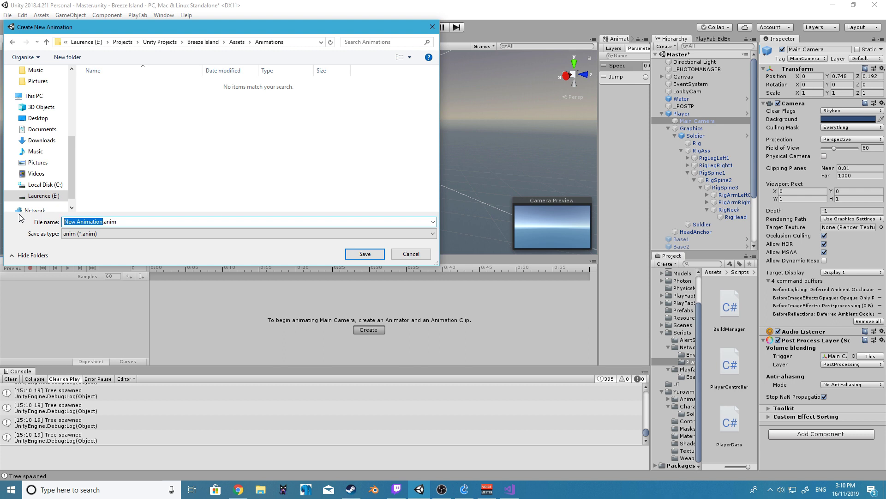
pyautogui.write('C')
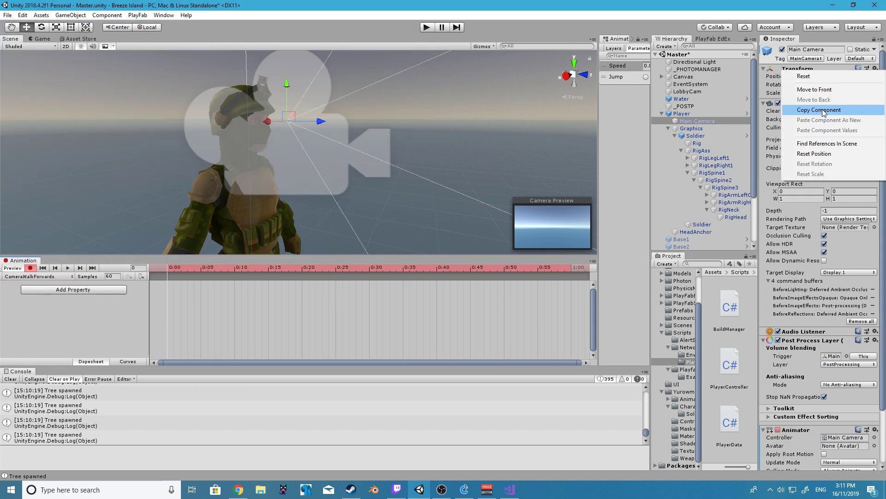
pyautogui.click(310, 135)
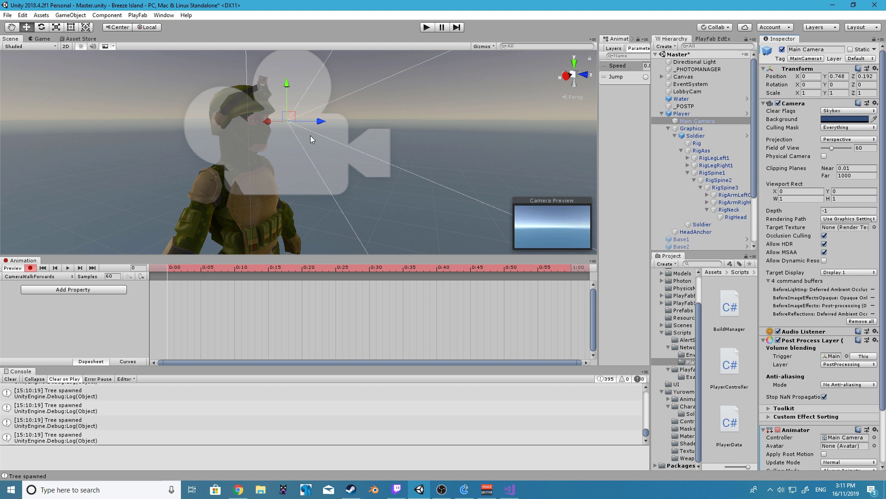
# - Key the camera's position at 0:00 (Z 0.192), then move it forward to Z 0.381 at 0:20
pyautogui.moveTo(318, 123); pyautogui.dragTo(326, 118)
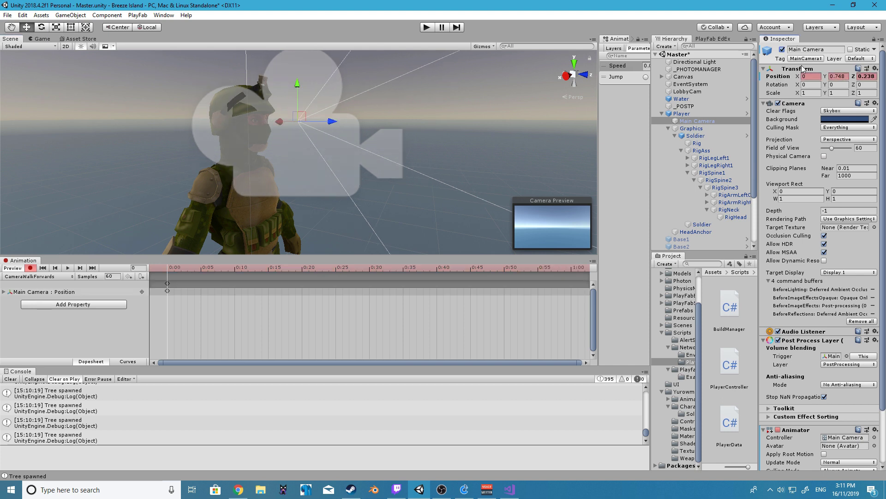
pyautogui.rightClick(782, 72)
pyautogui.click(828, 136)
pyautogui.rightClick(796, 70)
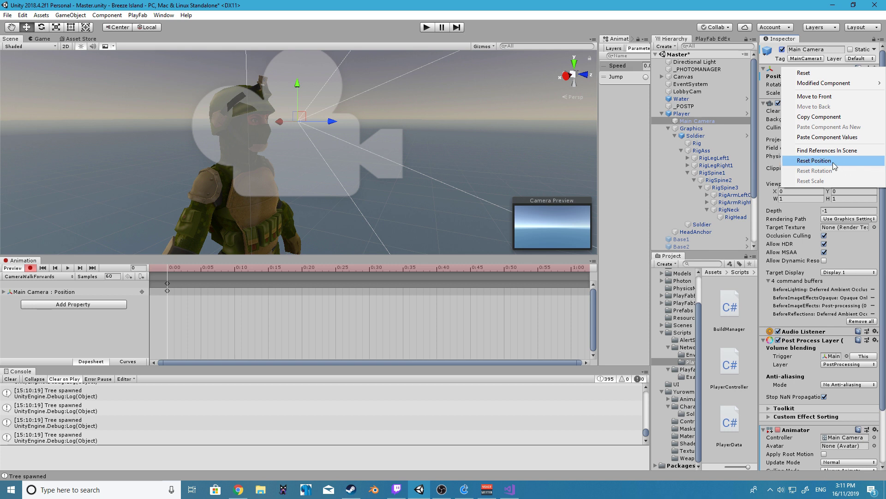
pyautogui.click(827, 137)
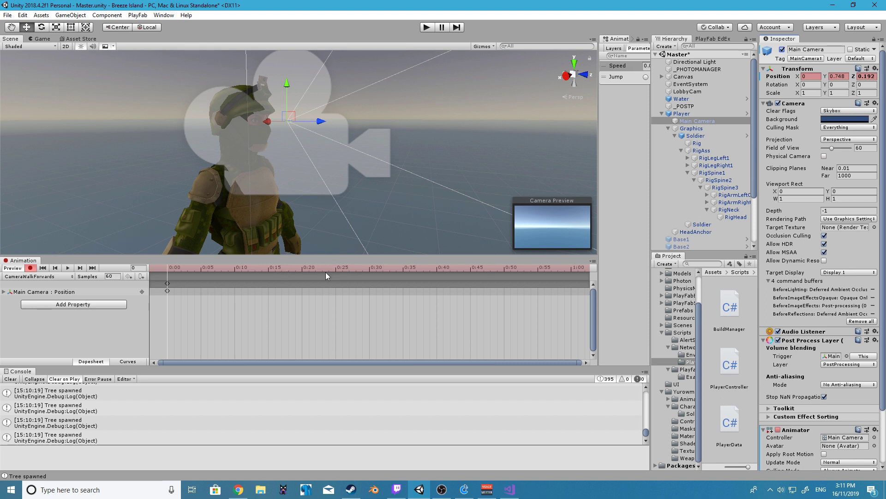
pyautogui.click(303, 268)
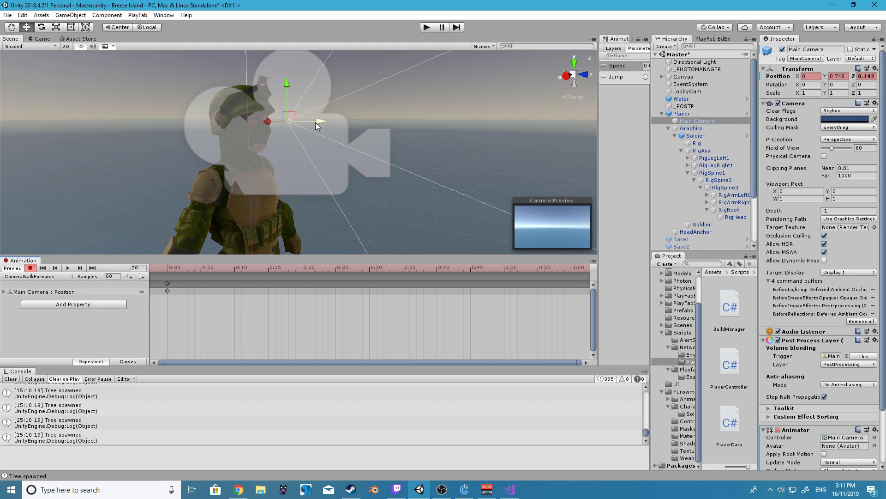
pyautogui.moveTo(315, 123); pyautogui.dragTo(344, 125)
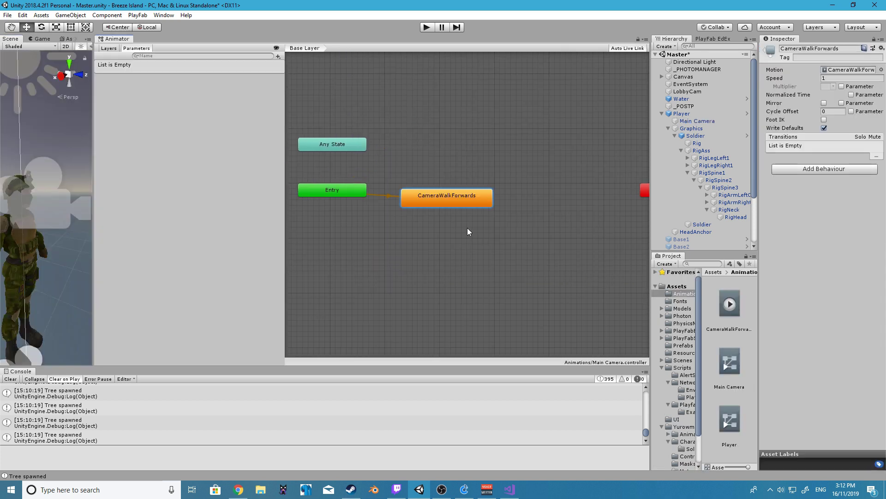
# - Add an empty state to the camera's Animator and name it Idle
pyautogui.rightClick(438, 153)
pyautogui.moveTo(467, 159)
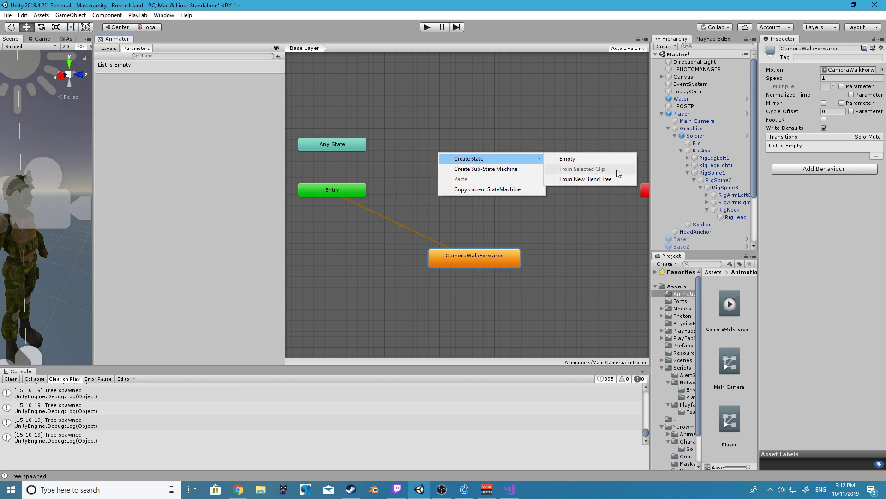
pyautogui.click(592, 158)
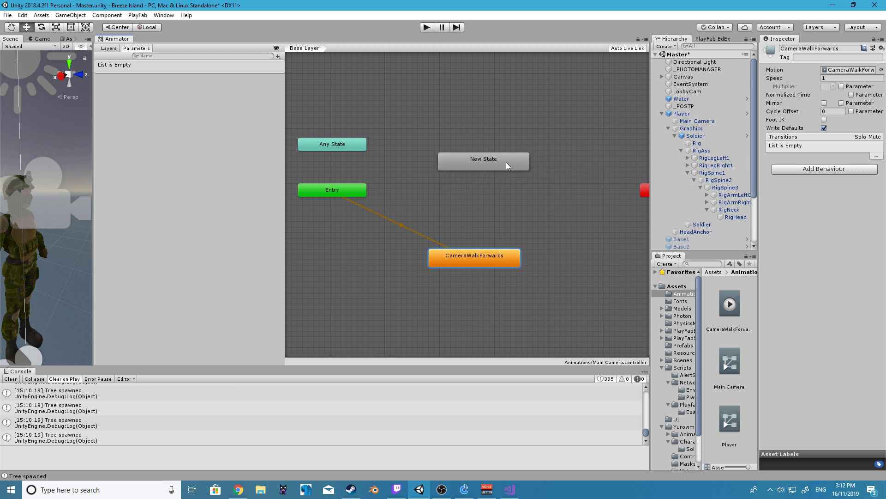
pyautogui.click(804, 49)
pyautogui.hotkey('ctrl', 'a')
pyautogui.write('Idl')
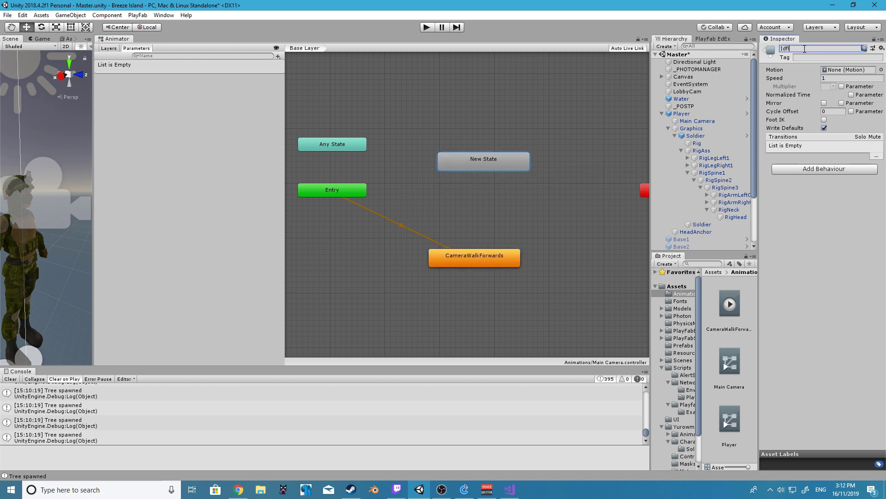
pyautogui.write('e')
pyautogui.press('Return')
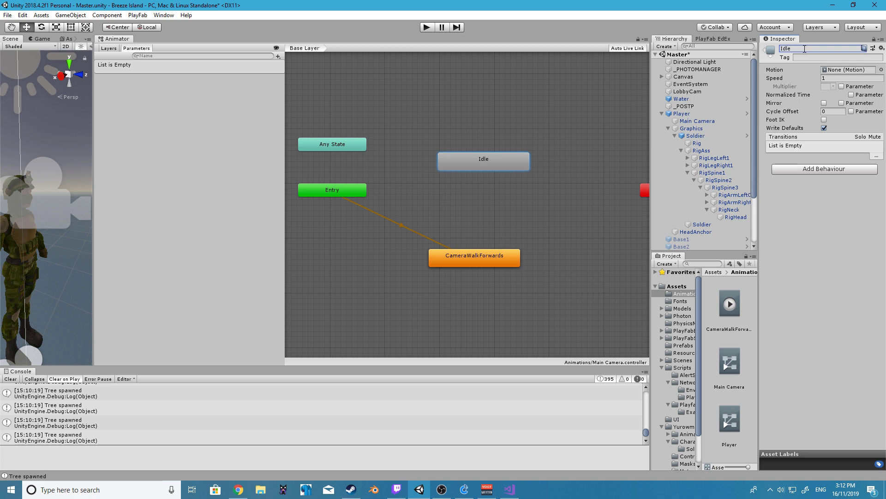
# - Connect Entry to Idle, set Idle as the layer default state, and arrange the states
pyautogui.rightClick(323, 196)
pyautogui.rightClick(355, 147)
pyautogui.moveTo(376, 152)
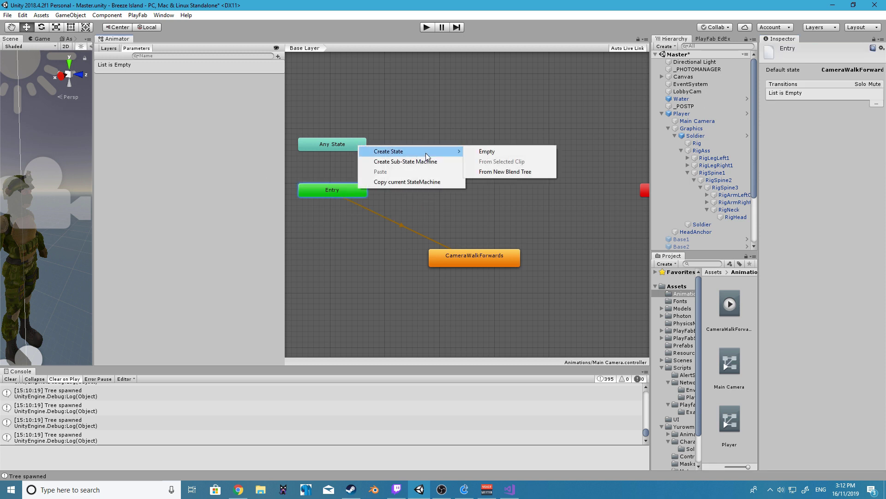
pyautogui.click(341, 190)
pyautogui.rightClick(347, 187)
pyautogui.click(371, 190)
pyautogui.click(471, 168)
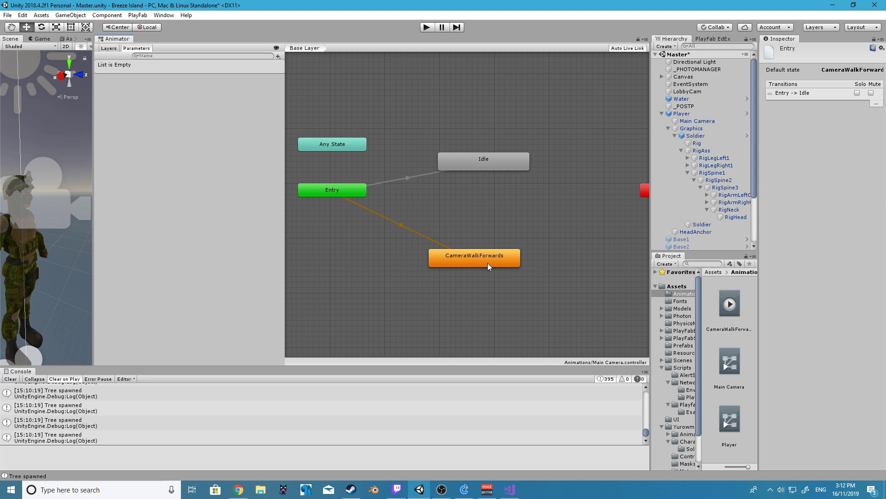
pyautogui.moveTo(488, 265); pyautogui.dragTo(504, 265)
pyautogui.click(401, 226)
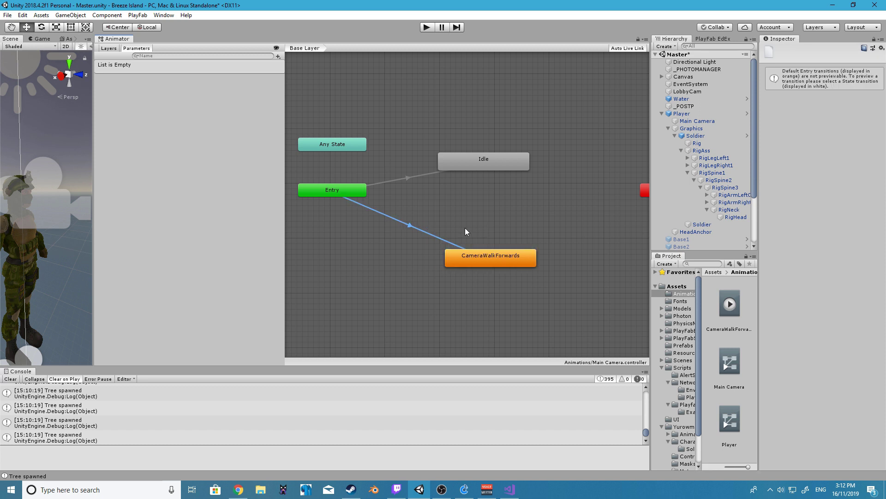
pyautogui.click(484, 158)
pyautogui.rightClick(486, 155)
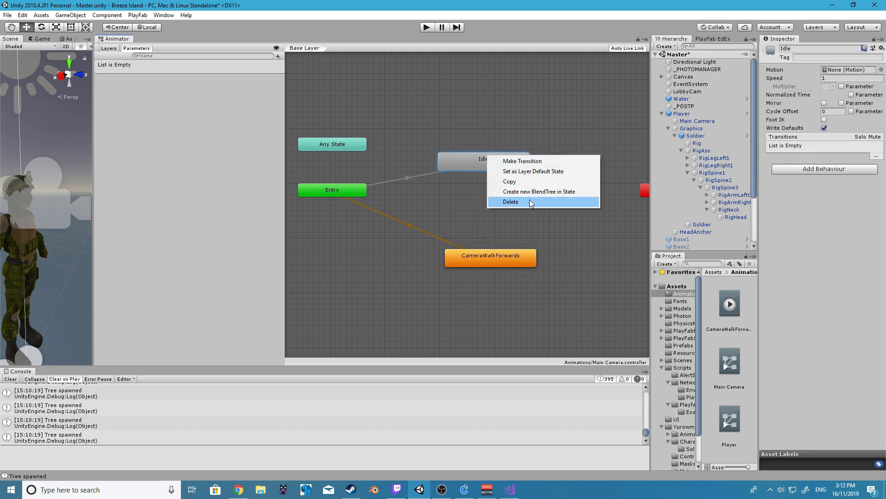
pyautogui.click(533, 171)
pyautogui.moveTo(503, 257); pyautogui.dragTo(475, 228)
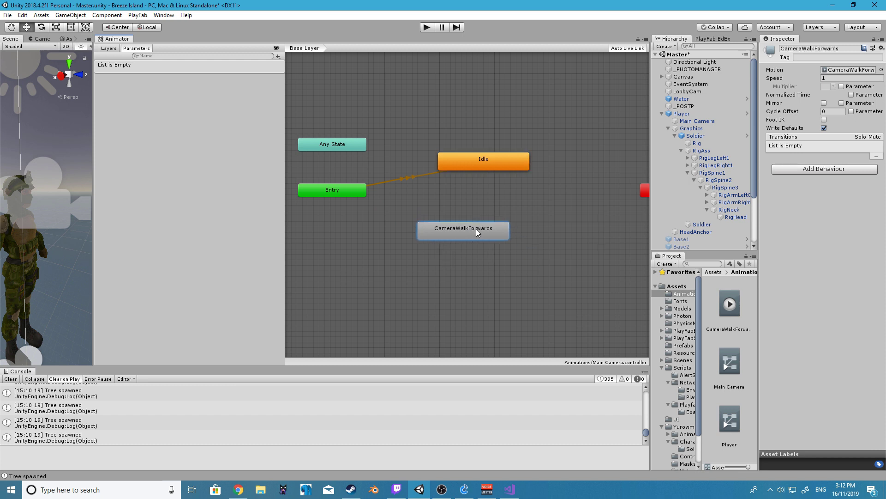
pyautogui.moveTo(505, 157); pyautogui.dragTo(484, 156)
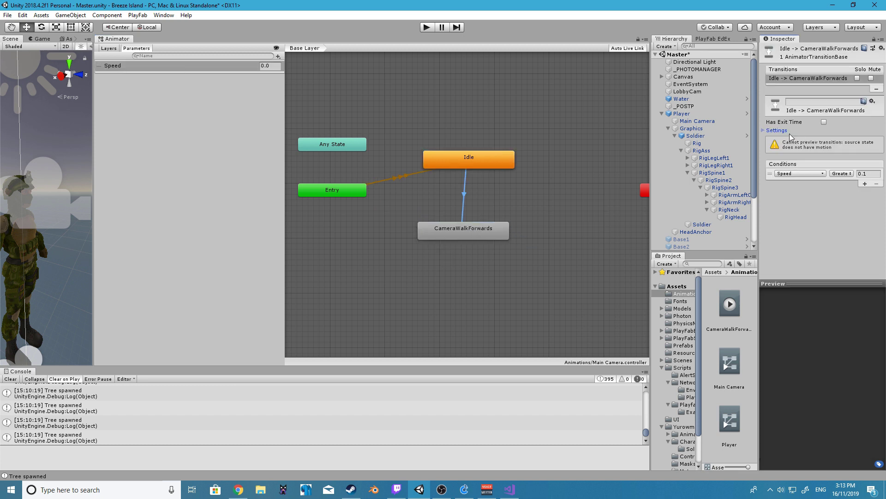
# - Edit the transition duration and add a transition from CameraWalkForwards back to Idle
pyautogui.click(763, 130)
pyautogui.click(833, 155)
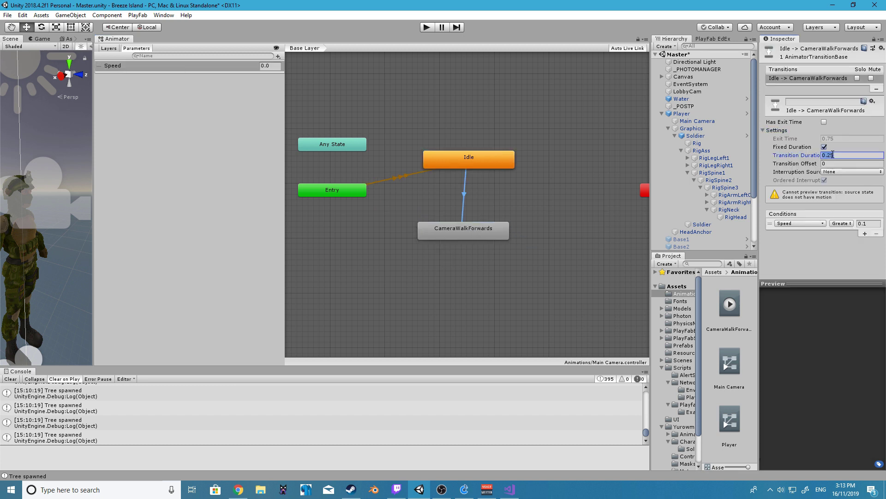
pyautogui.rightClick(445, 224)
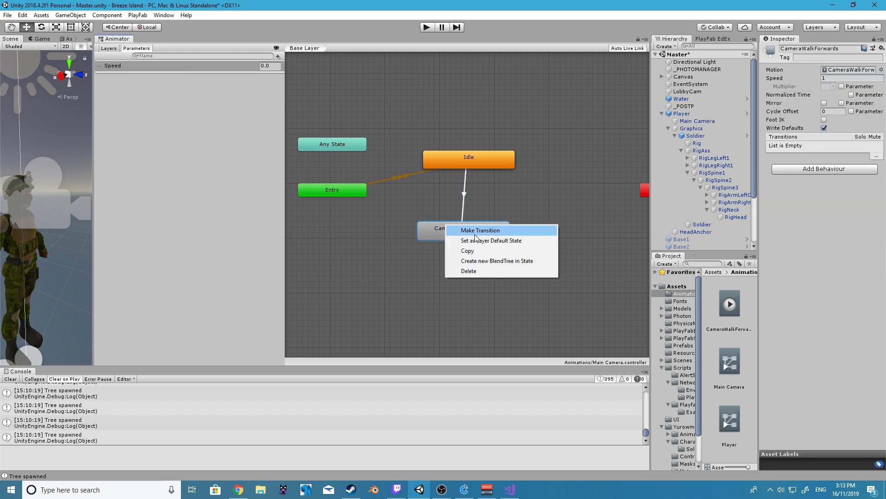
pyautogui.click(457, 231)
pyautogui.click(473, 163)
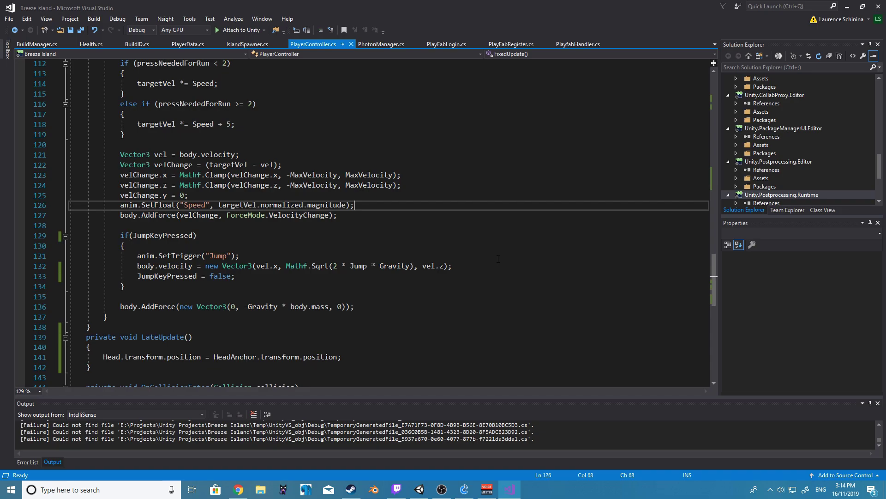
# - Add cam.GetComponent<Animator>().SetFloat("Speed", targetVel.normalized.magnitude);, save, and return to Unity
pyautogui.press('Return')
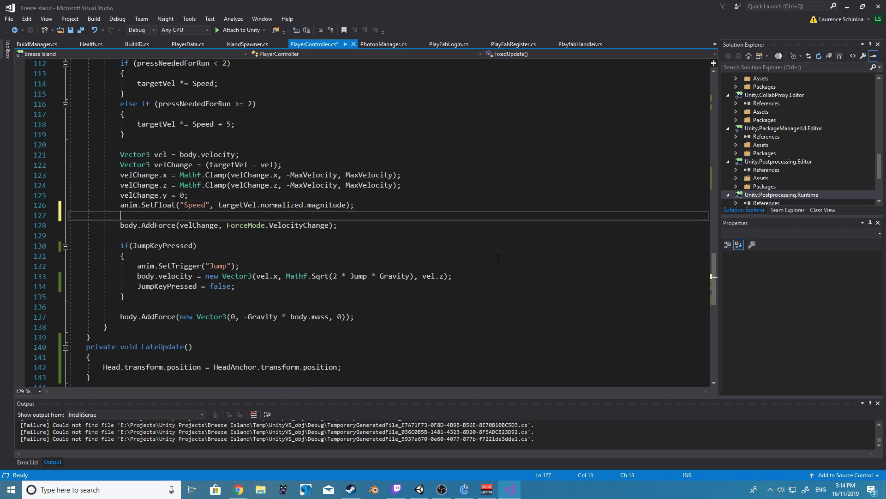
pyautogui.write('cam.get')
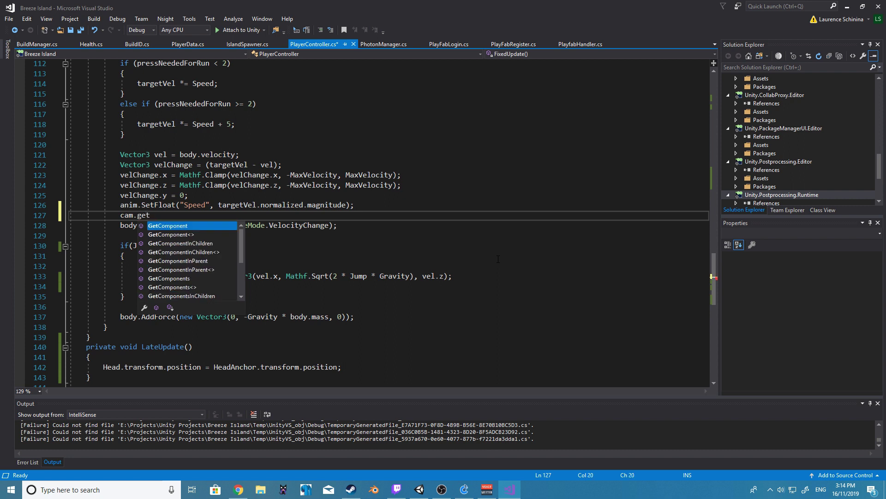
pyautogui.press('Tab')
pyautogui.write('<')
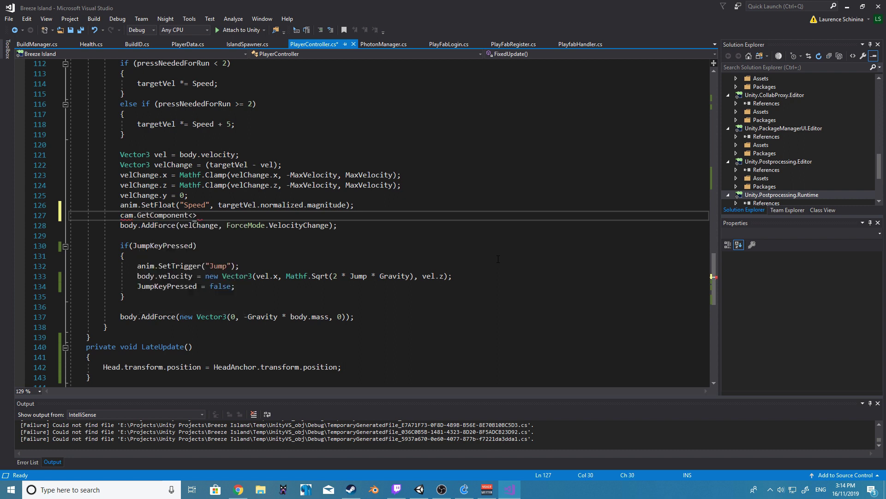
pyautogui.write('Animator')
pyautogui.write('>().SetFloat(')
pyautogui.write('"Speed", target')
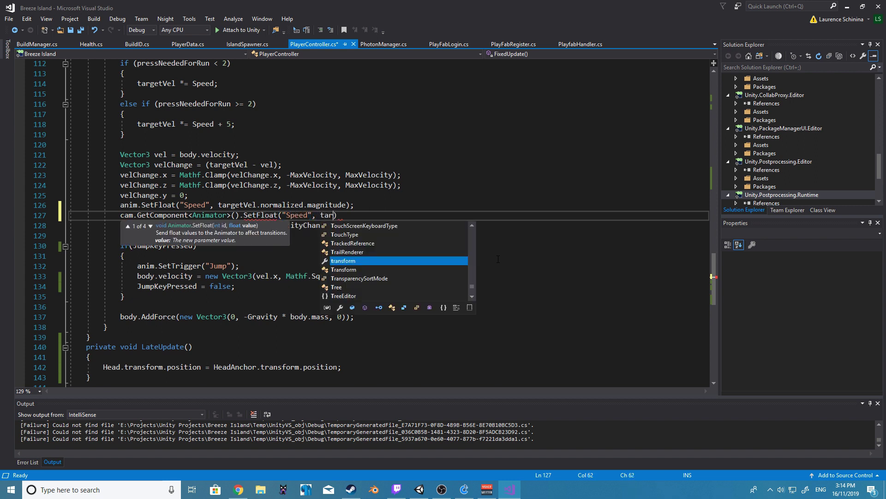
pyautogui.write('Vel.normalized.m')
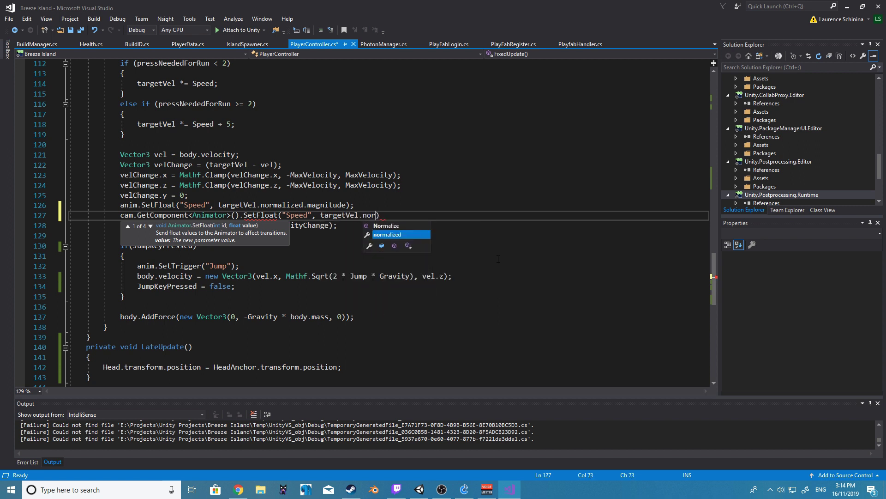
pyautogui.write('agnitude)')
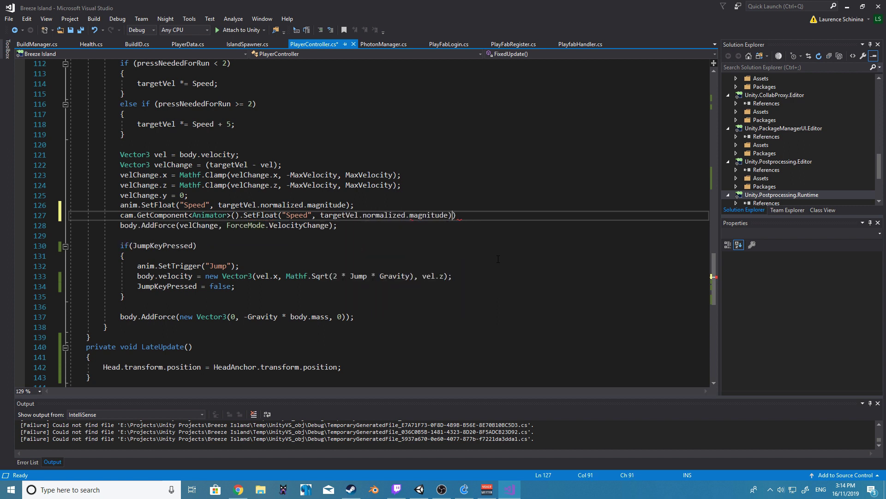
pyautogui.write(';')
pyautogui.hotkey('ctrl', 's')
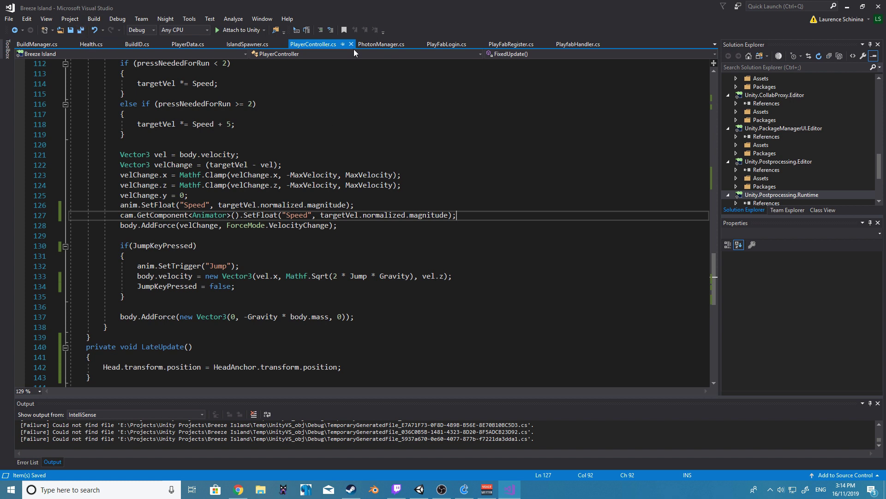
pyautogui.click(848, 9)
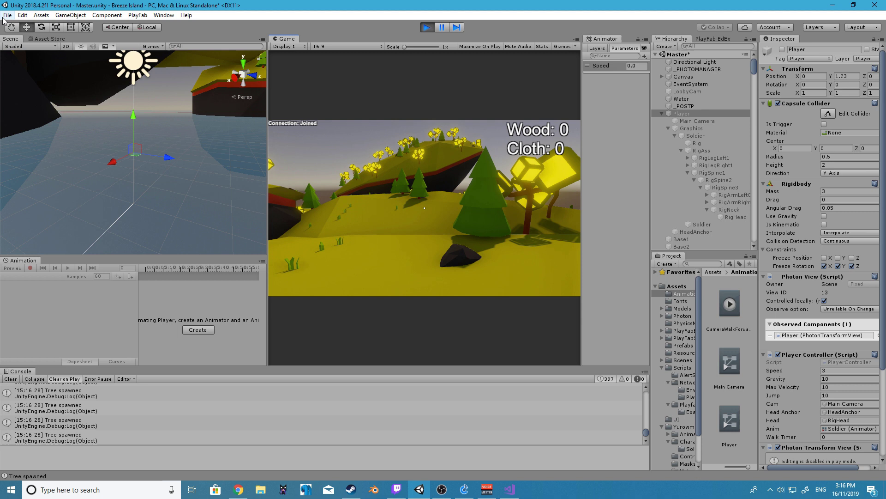
# - Walk the player across the hillside to a tree and gather one wood from it
pyautogui.press('w')
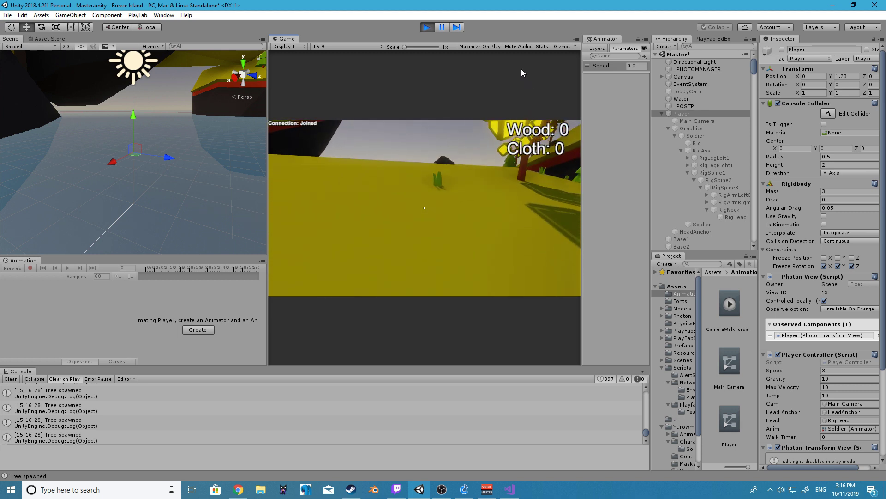
pyautogui.press('w')
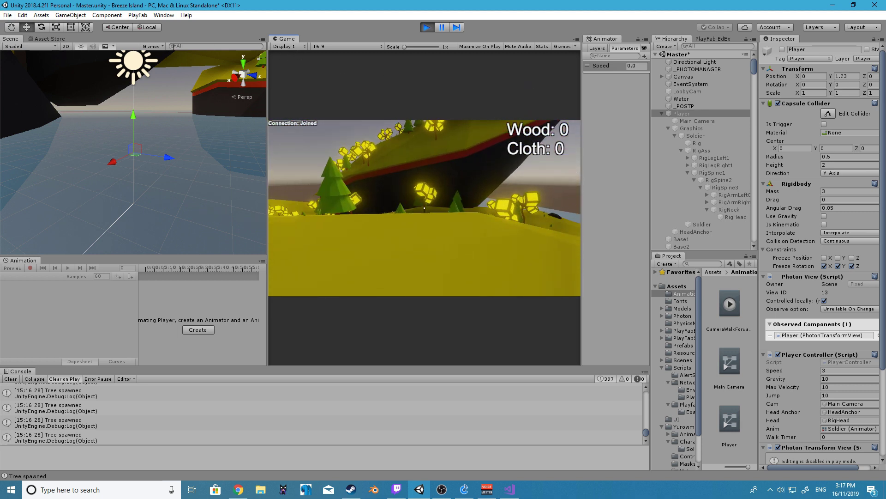
pyautogui.press('w')
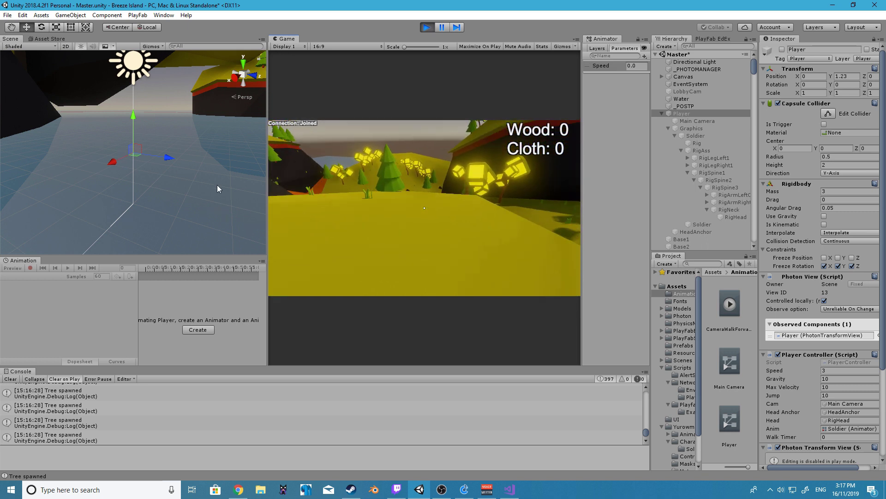
pyautogui.press('w')
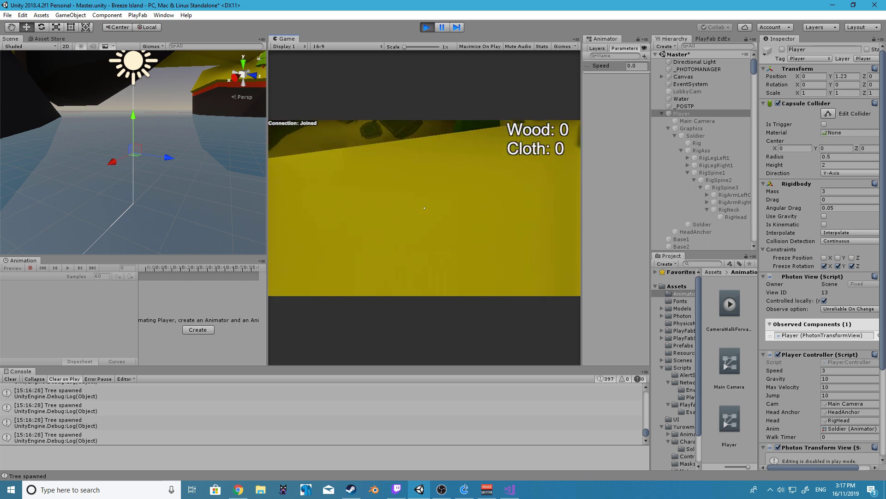
pyautogui.click(424, 207)
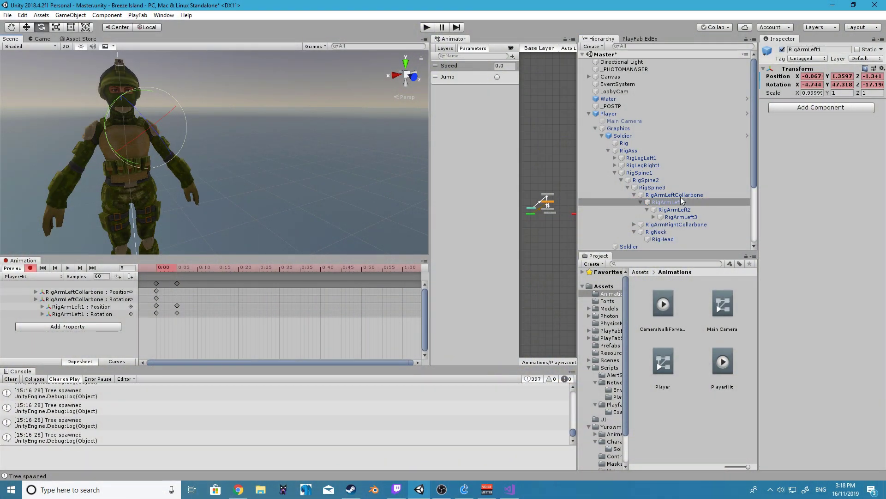
# - Rotate the RigArmLeft2 forearm into a new pose and raise RigArmLeftCollarbone, keying it at 0:10
pyautogui.click(661, 211)
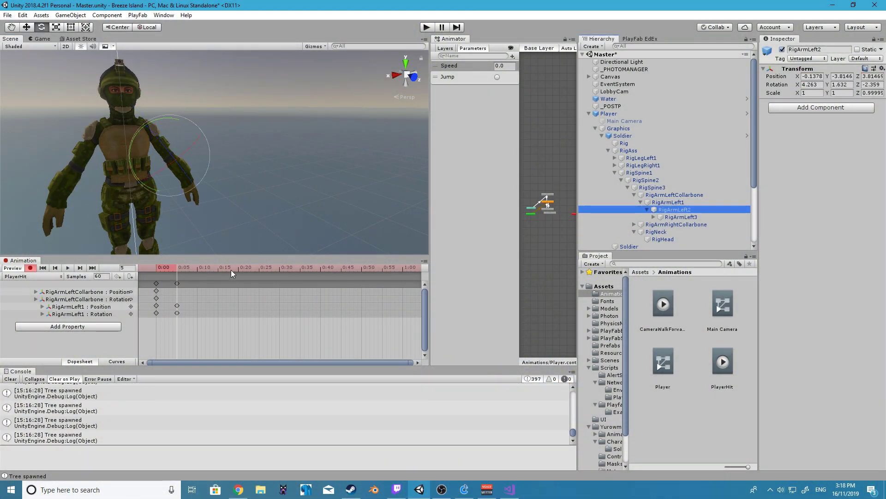
pyautogui.moveTo(183, 169); pyautogui.dragTo(124, 146)
pyautogui.click(219, 266)
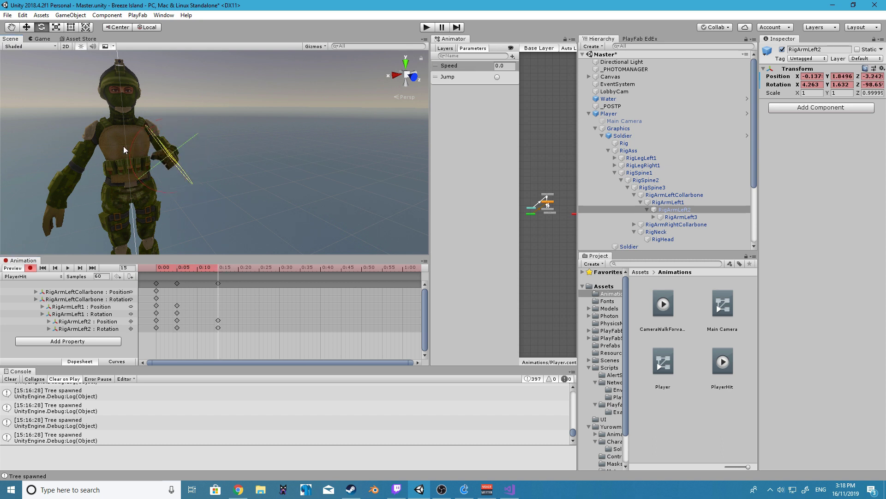
pyautogui.click(672, 196)
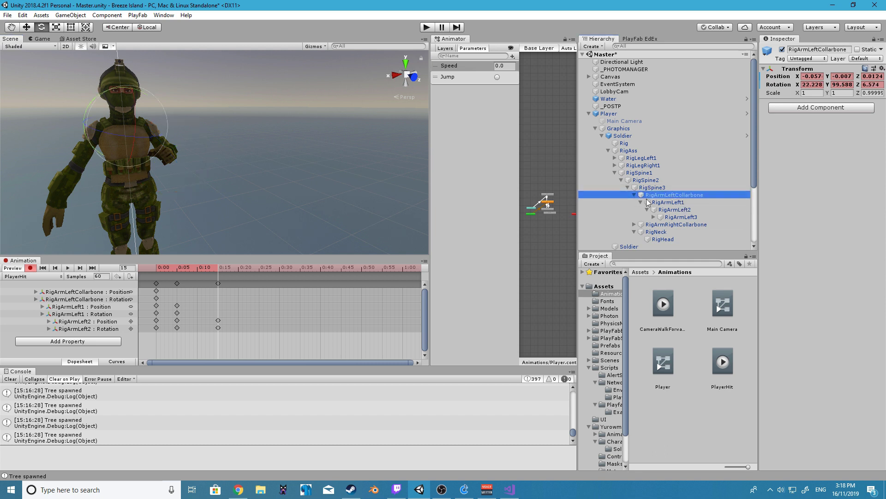
pyautogui.keyDown('alt'); pyautogui.moveTo(277, 189); pyautogui.dragTo(212, 192); pyautogui.keyUp('alt')
pyautogui.moveTo(252, 134); pyautogui.dragTo(237, 162)
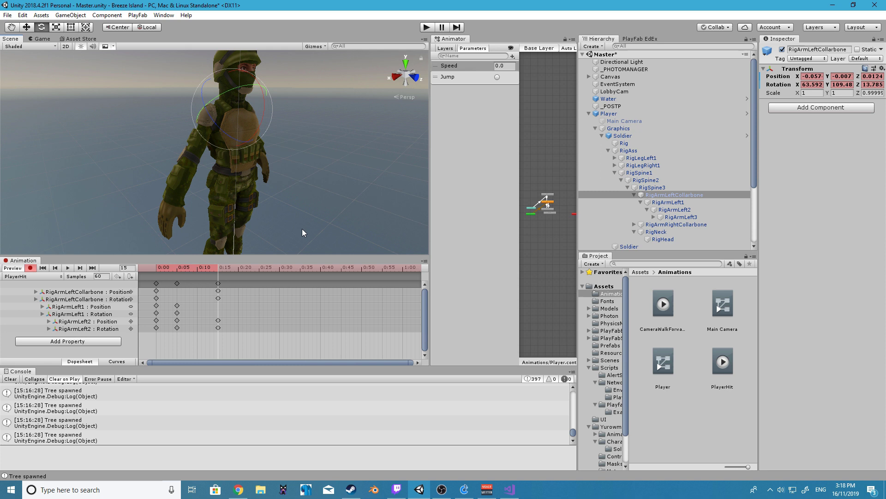
# - Rotate the collarbone further to key it at 0:20, then move to the 0:30 mark
pyautogui.click(243, 268)
pyautogui.moveTo(250, 102); pyautogui.dragTo(255, 120)
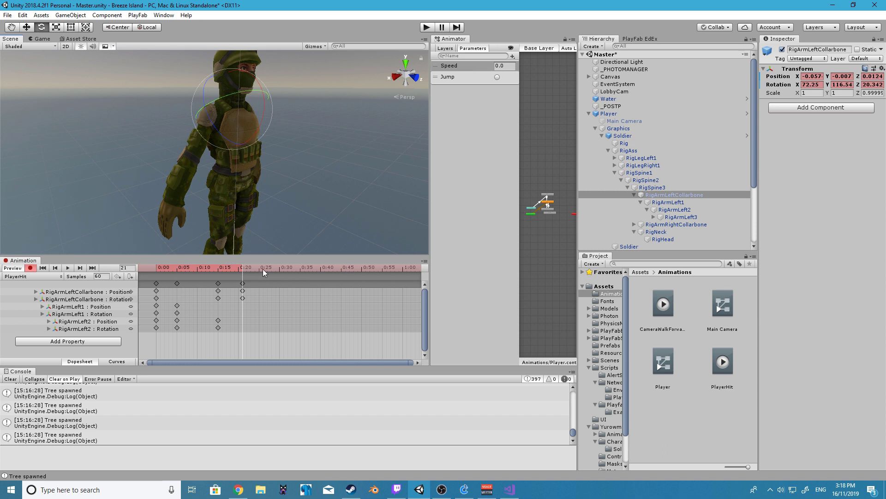
pyautogui.click(279, 268)
pyautogui.moveTo(342, 186); pyautogui.dragTo(184, 151, button='middle')
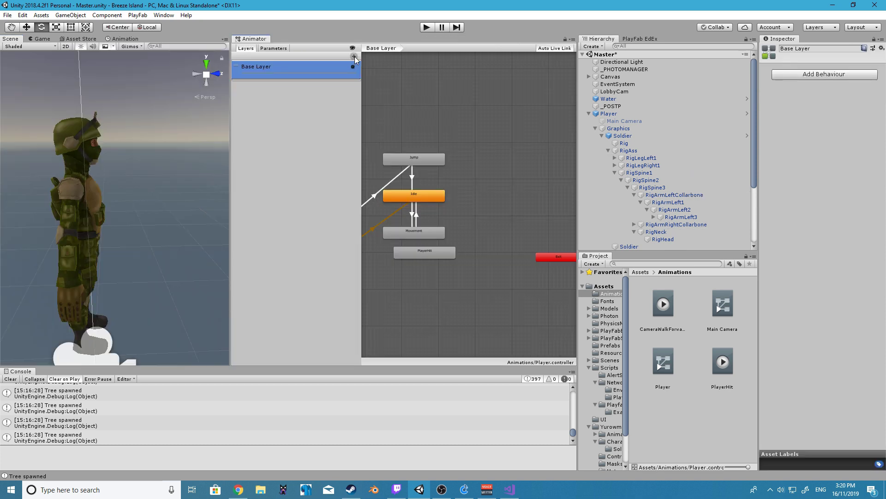
# - Add a new animator layer named Actions
pyautogui.click(354, 56)
pyautogui.write('Actions')
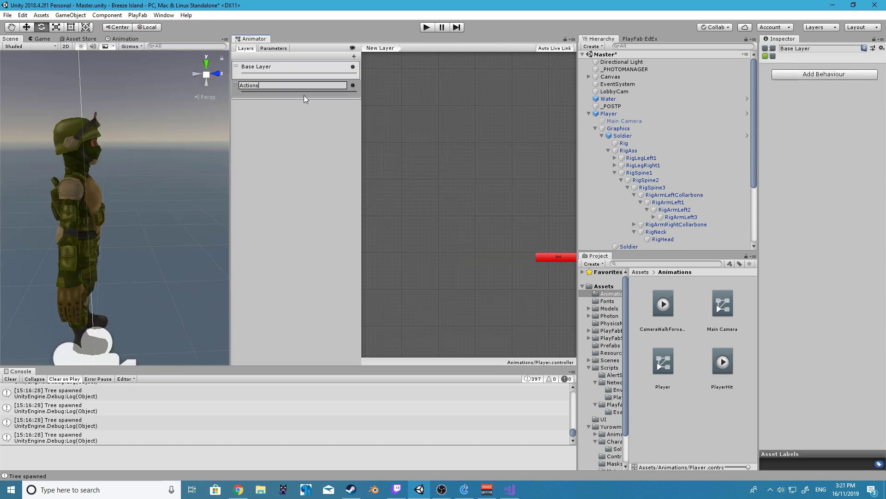
pyautogui.press('Return')
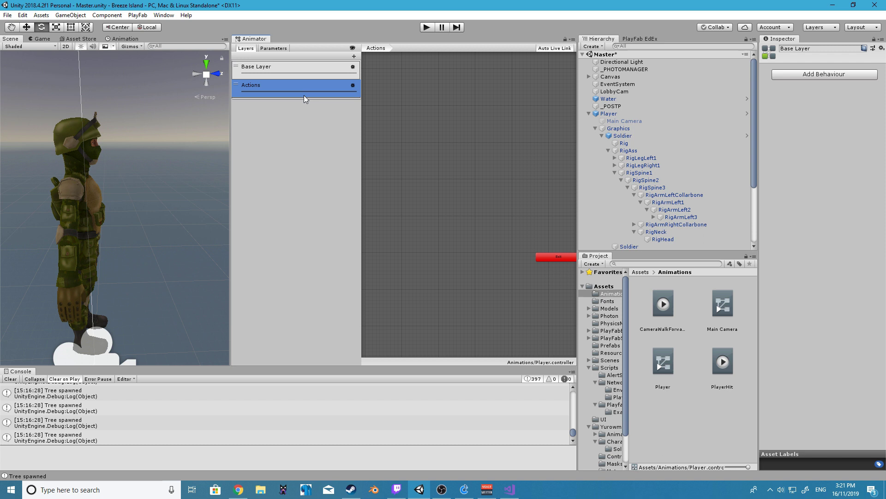
pyautogui.moveTo(303, 95); pyautogui.dragTo(260, 93)
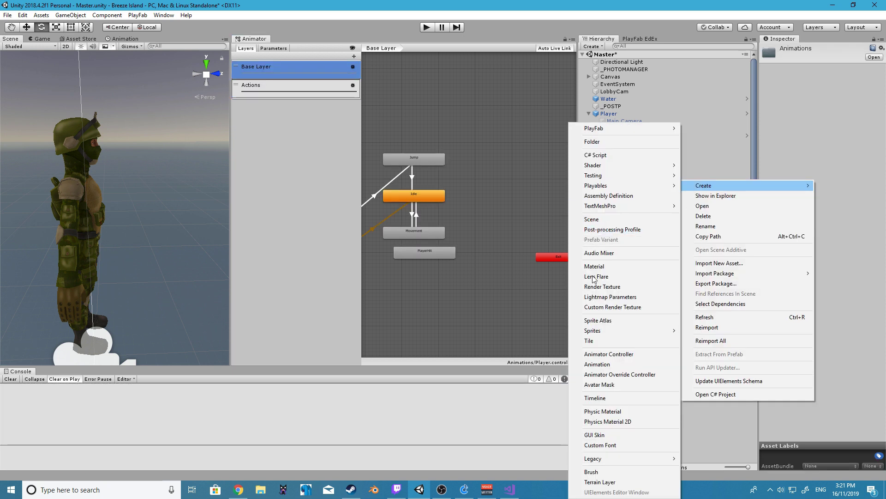
# - Create two avatar masks in the Animations folder named BaseMask and ActionsMask
pyautogui.click(620, 386)
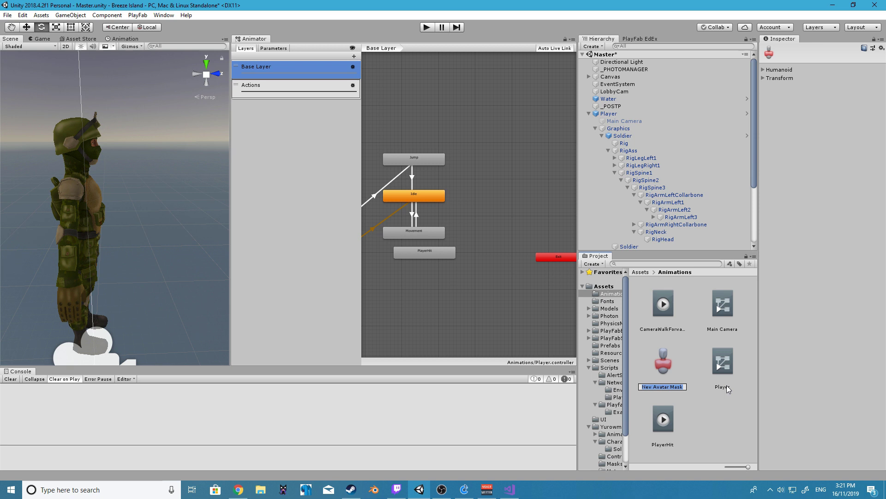
pyautogui.write('BaseMask')
pyautogui.press('Return')
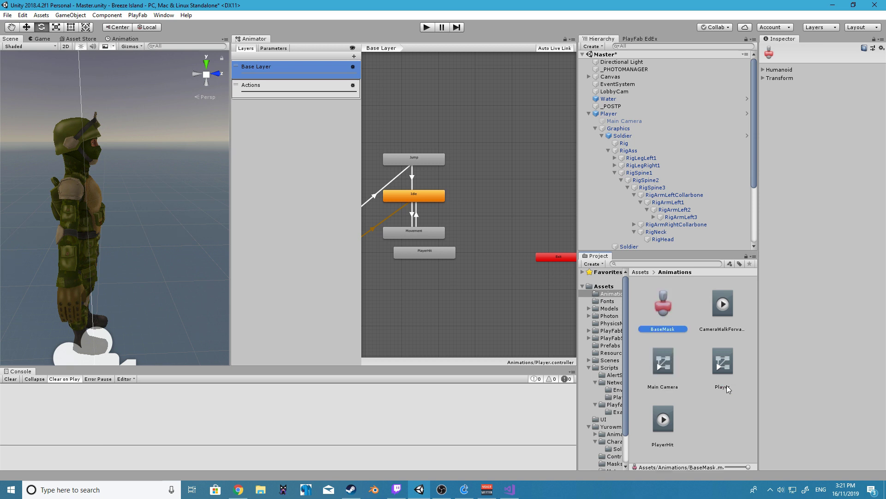
pyautogui.rightClick(716, 395)
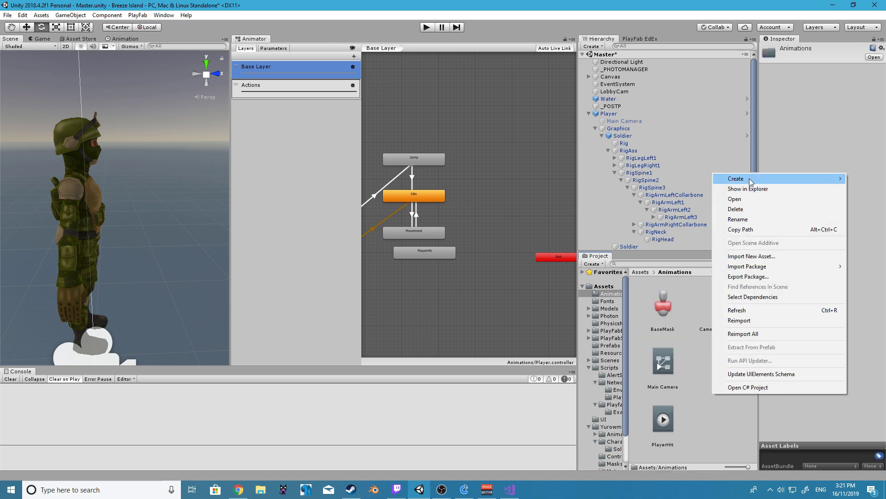
pyautogui.moveTo(756, 178)
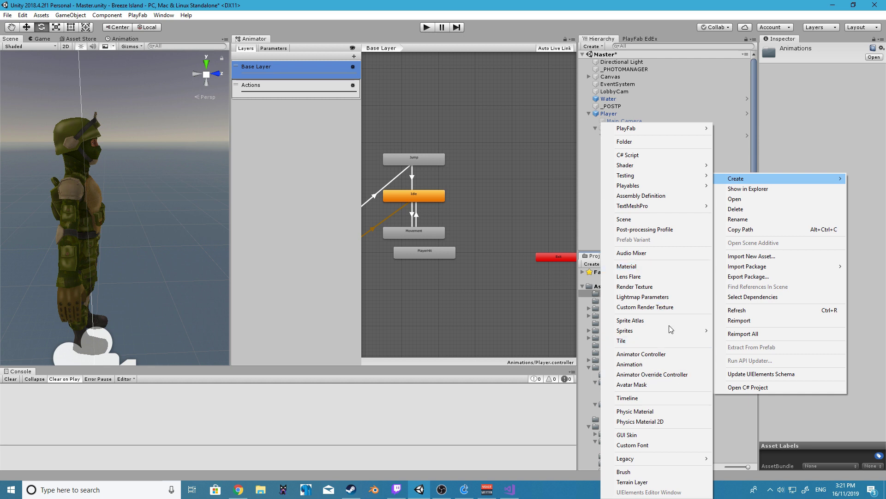
pyautogui.click(652, 385)
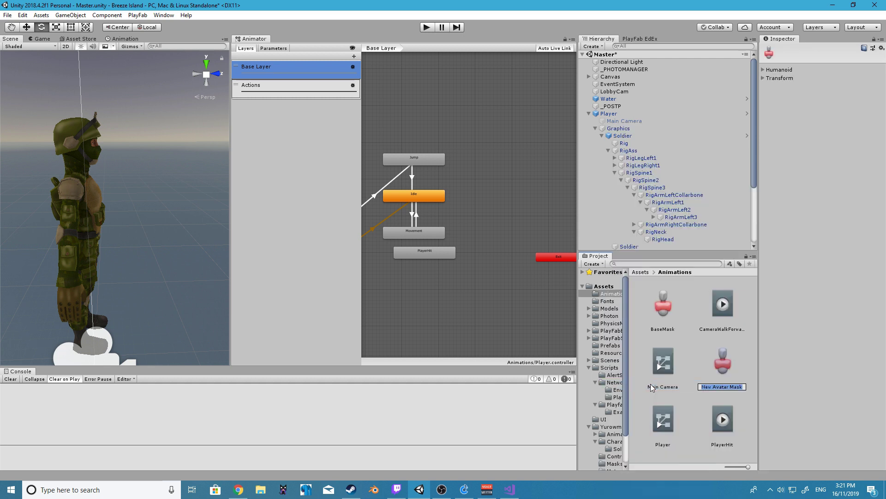
pyautogui.write('ActionsMask')
pyautogui.press('Return')
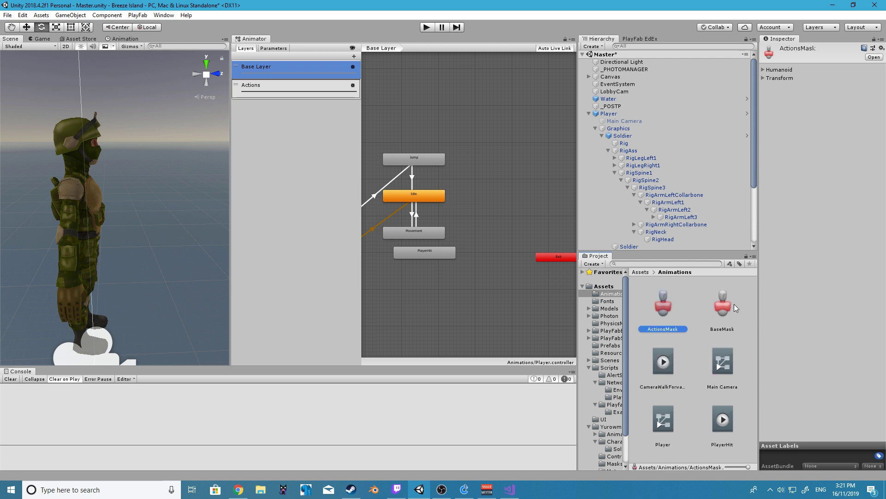
# - In ActionsMask, exclude both legs, both foot IKs, the root and the head
pyautogui.moveTo(760, 93); pyautogui.dragTo(702, 83)
pyautogui.click(706, 70)
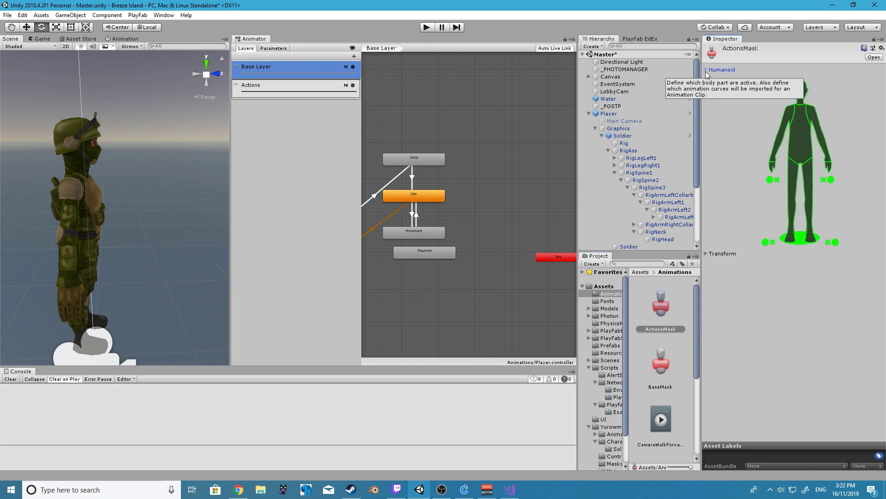
pyautogui.click(767, 242)
pyautogui.click(830, 242)
pyautogui.click(811, 212)
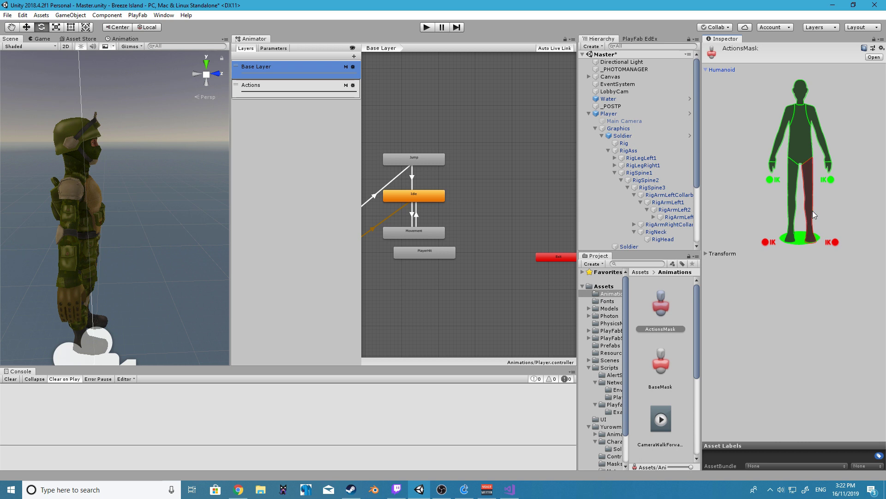
pyautogui.click(791, 207)
pyautogui.click(799, 240)
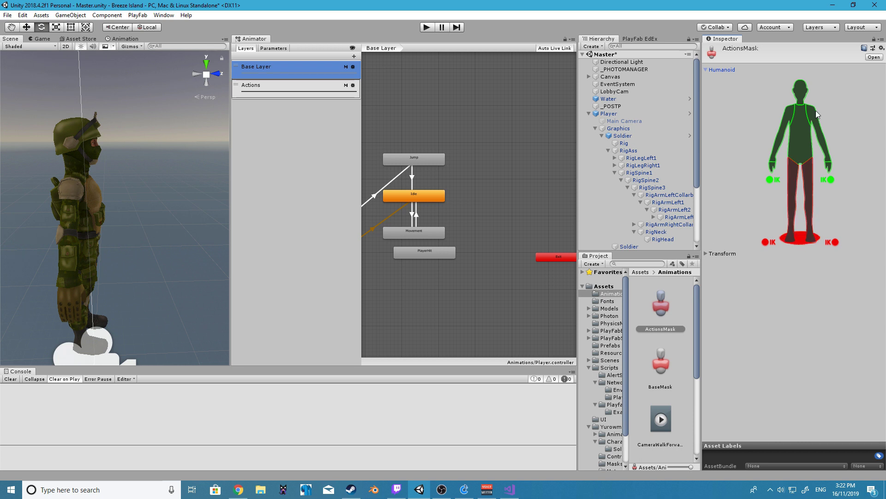
pyautogui.click(796, 94)
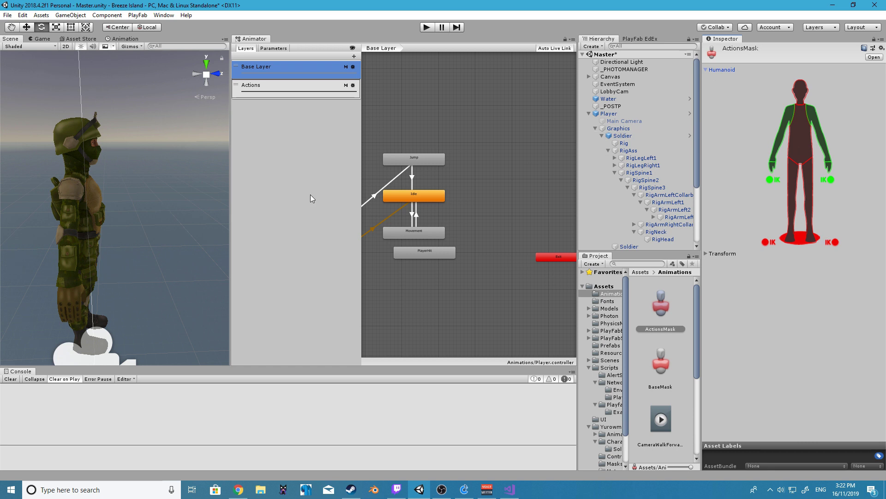
# - Set the Base Layer's avatar mask to BaseMask
pyautogui.click(352, 66)
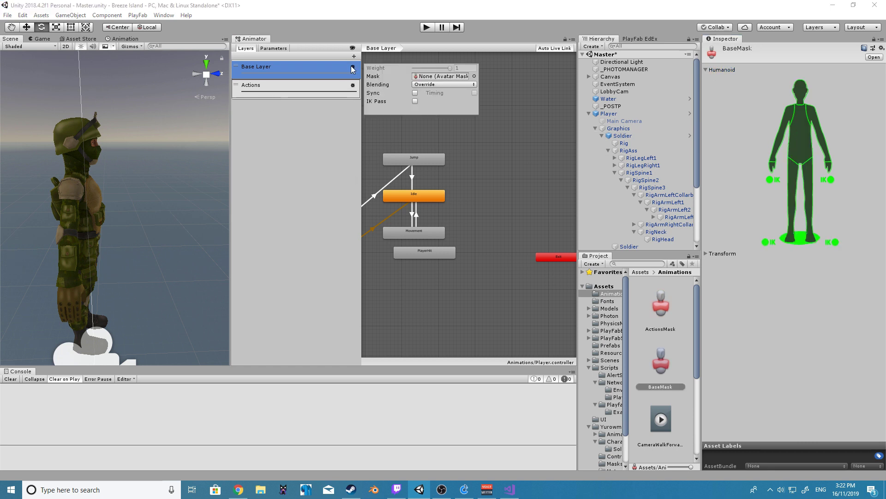
pyautogui.click(658, 373)
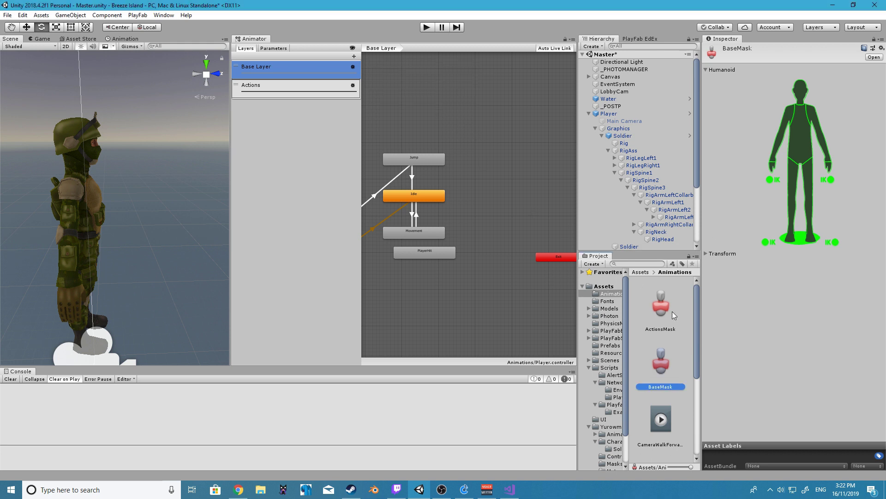
pyautogui.click(353, 67)
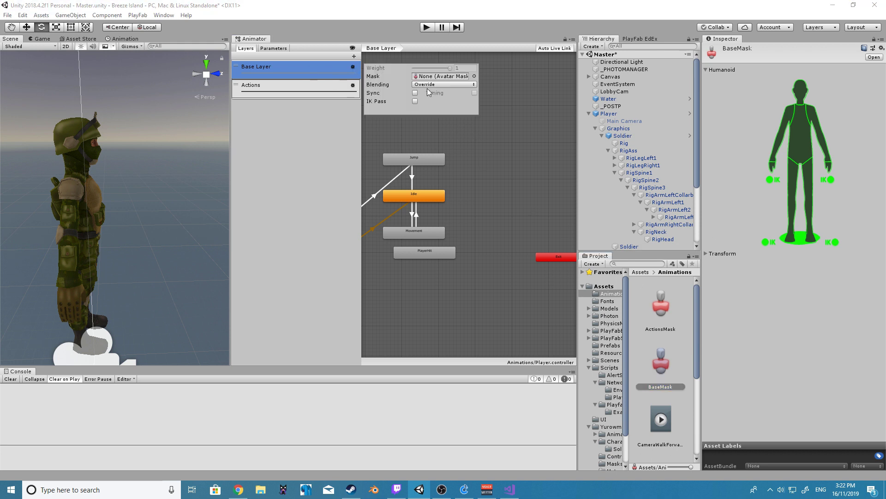
pyautogui.click(474, 77)
pyautogui.doubleClick(284, 183)
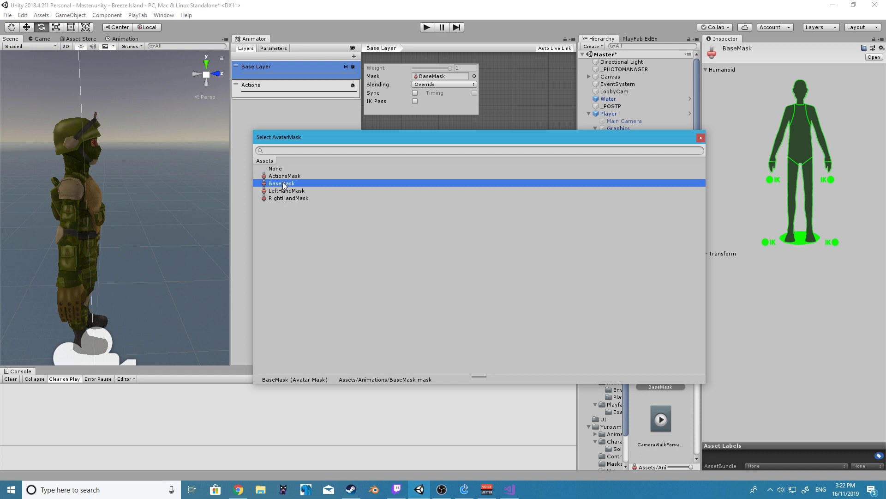
# - Assign ActionsMask as the Actions layer's avatar mask
pyautogui.click(352, 86)
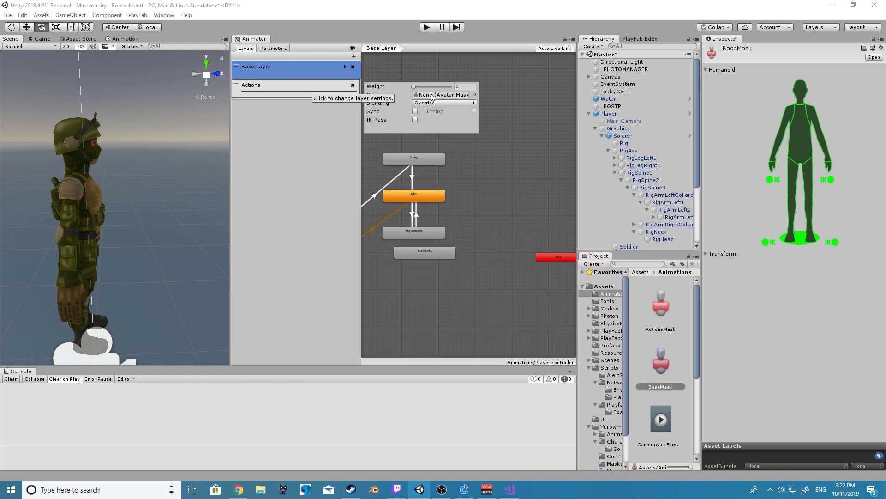
pyautogui.click(474, 94)
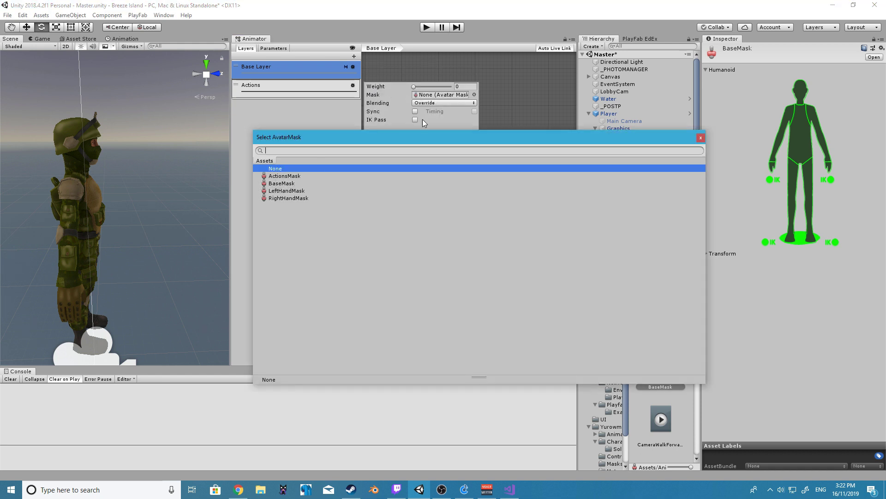
pyautogui.doubleClick(283, 176)
pyautogui.click(355, 67)
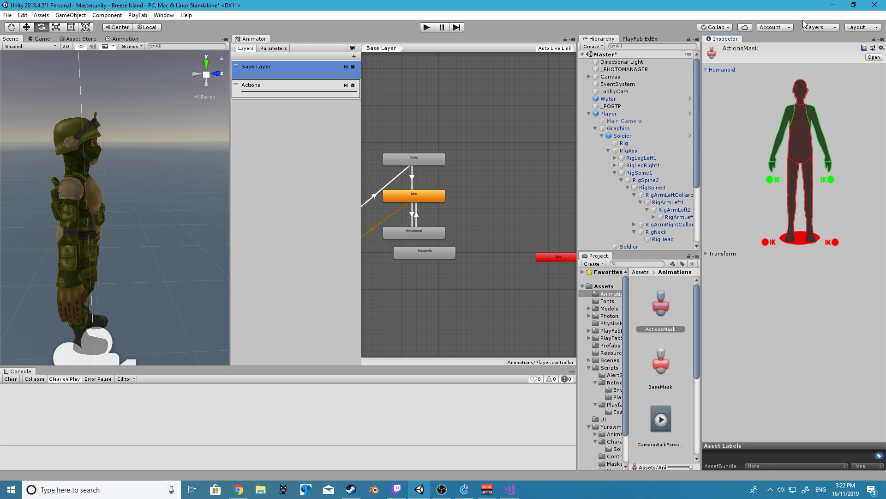
pyautogui.click(289, 89)
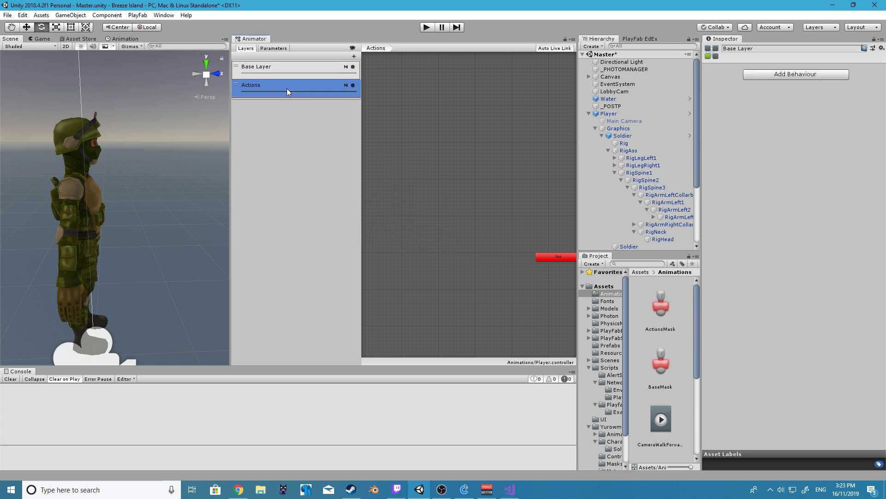
pyautogui.click(353, 85)
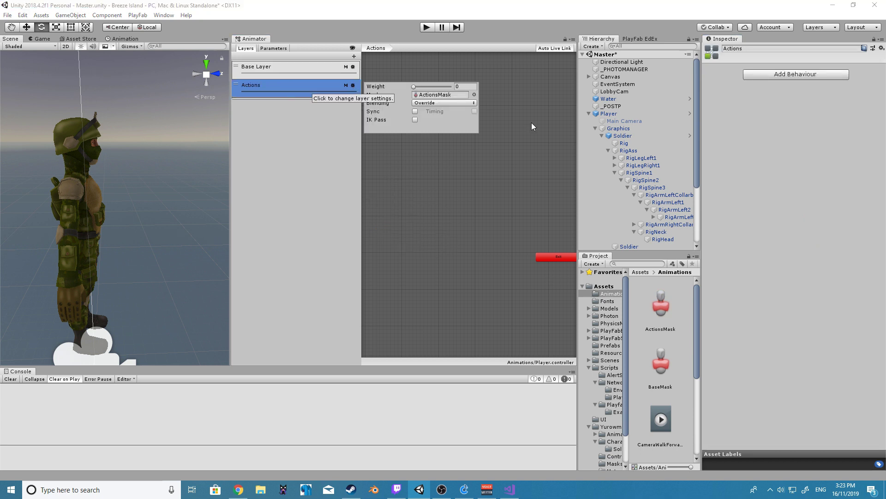
# - Turn on IK Pass for the Actions layer and set its weight to 0.32
pyautogui.click(415, 120)
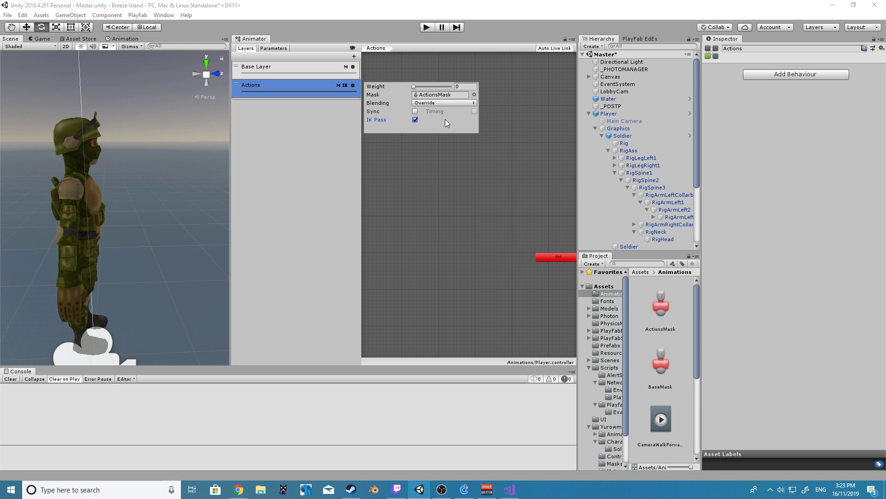
pyautogui.moveTo(414, 87)
pyautogui.mouseDown()
pyautogui.moveTo(461, 86)
pyautogui.moveTo(400, 90)
pyautogui.mouseUp()
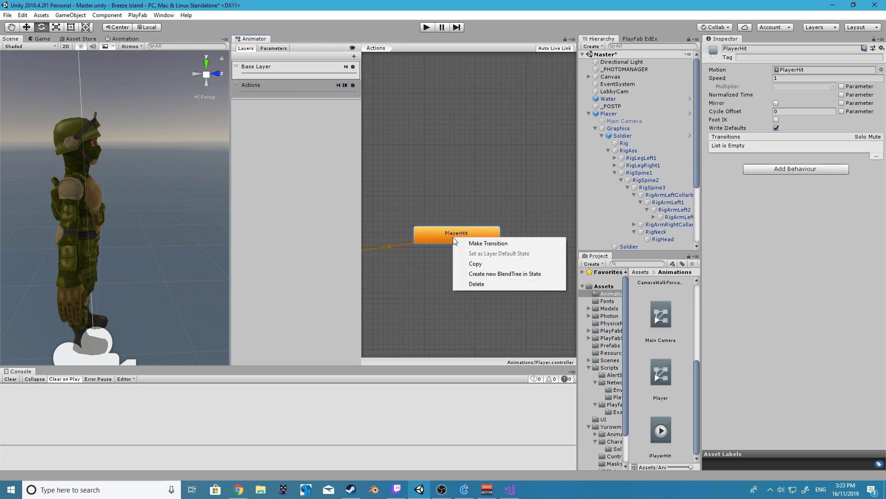
pyautogui.press('Escape')
pyautogui.moveTo(407, 209); pyautogui.dragTo(442, 211, button='middle')
# - Create an empty state, make it the layer default, rename it Default, and place PlayerHit below it
pyautogui.rightClick(492, 176)
pyautogui.moveTo(584, 181)
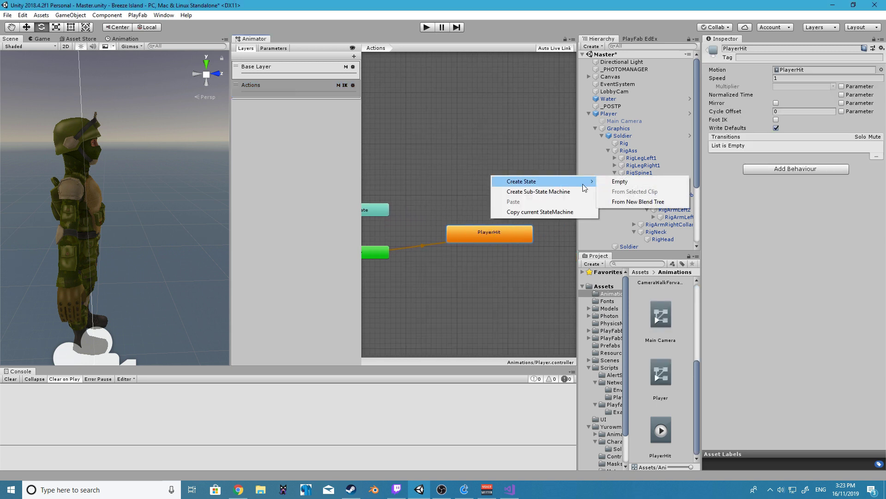
pyautogui.click(617, 182)
pyautogui.click(547, 187)
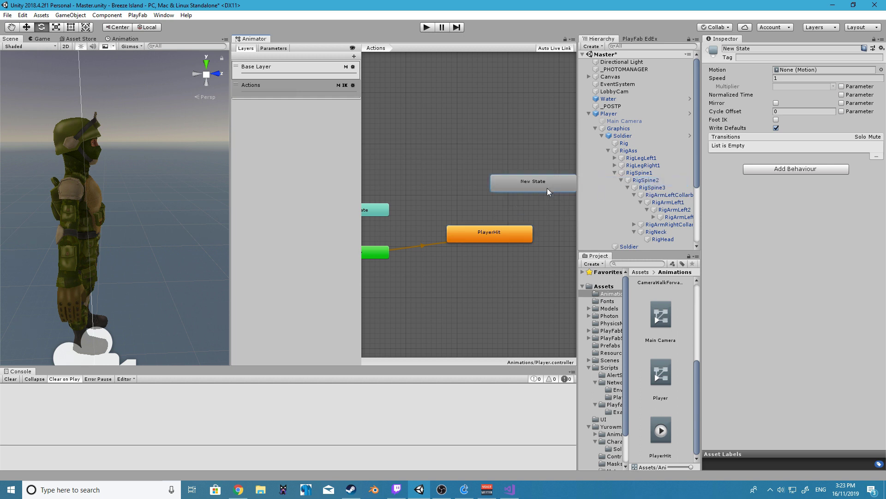
pyautogui.rightClick(547, 188)
pyautogui.click(582, 205)
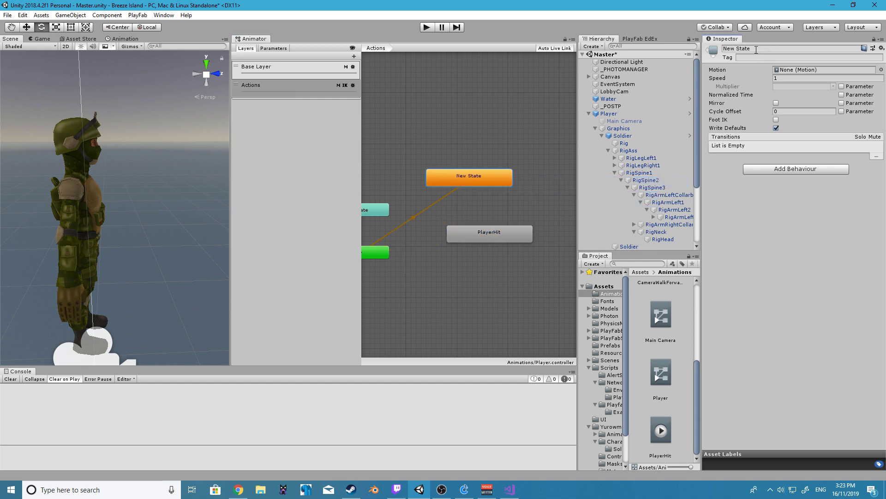
pyautogui.click(753, 49)
pyautogui.write('Default')
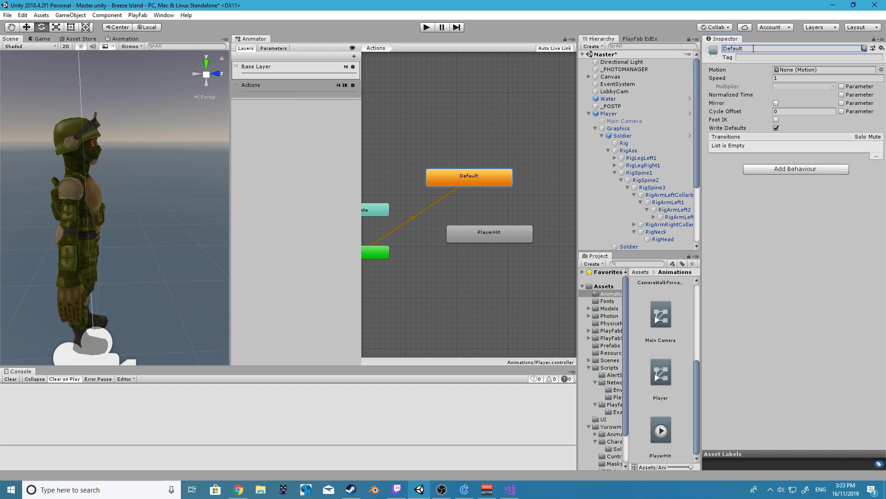
pyautogui.moveTo(499, 232); pyautogui.dragTo(479, 222)
# - Add a trigger parameter named Hit to the animator
pyautogui.click(277, 48)
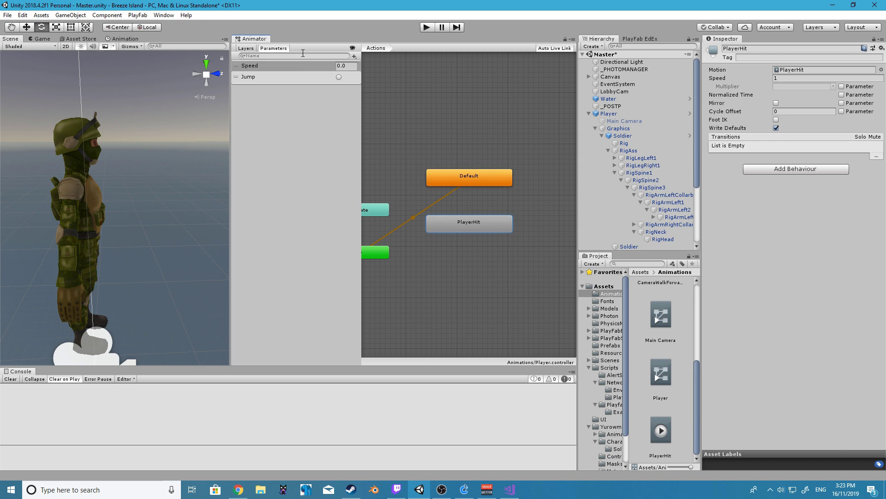
pyautogui.click(354, 57)
pyautogui.click(370, 102)
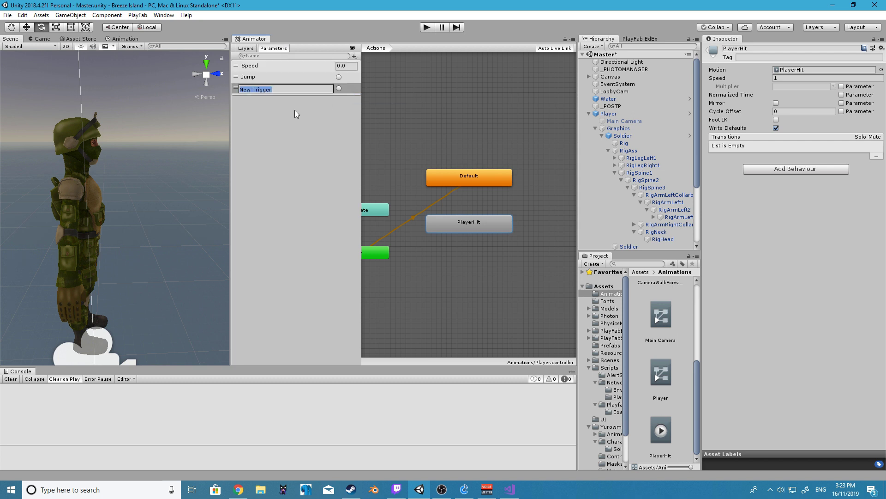
pyautogui.write('Hit')
pyautogui.press('Return')
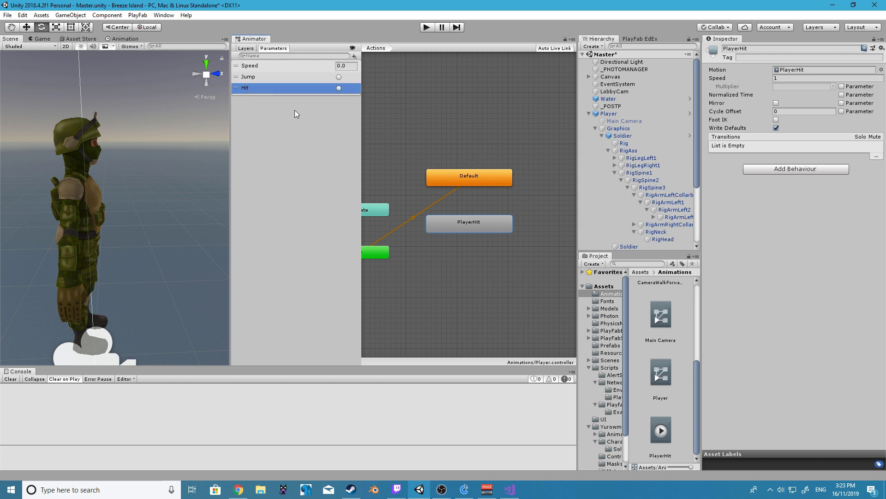
# - Make a transition from Default to PlayerHit with Hit as its condition
pyautogui.rightClick(459, 183)
pyautogui.click(476, 189)
pyautogui.click(481, 226)
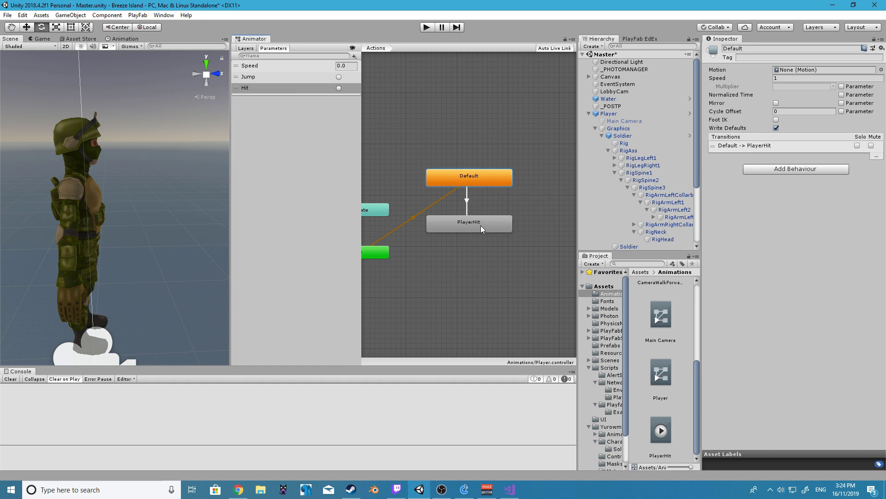
pyautogui.doubleClick(481, 225)
pyautogui.click(493, 226)
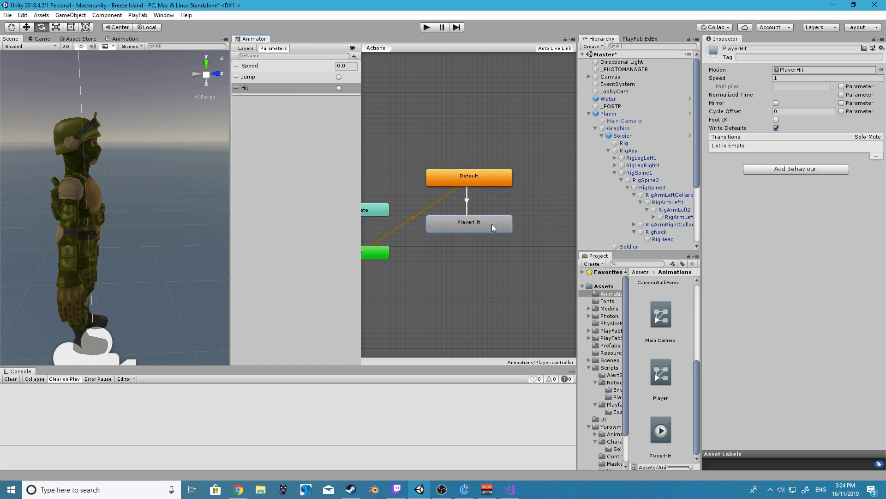
pyautogui.click(467, 202)
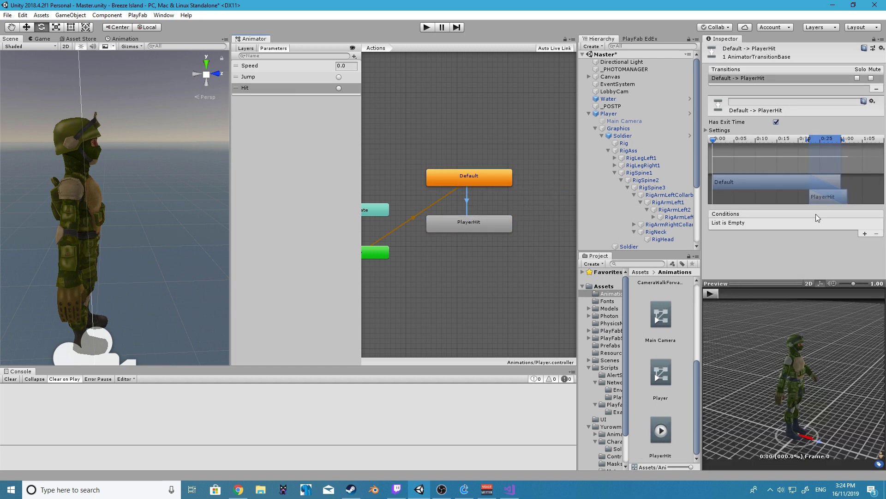
pyautogui.click(865, 233)
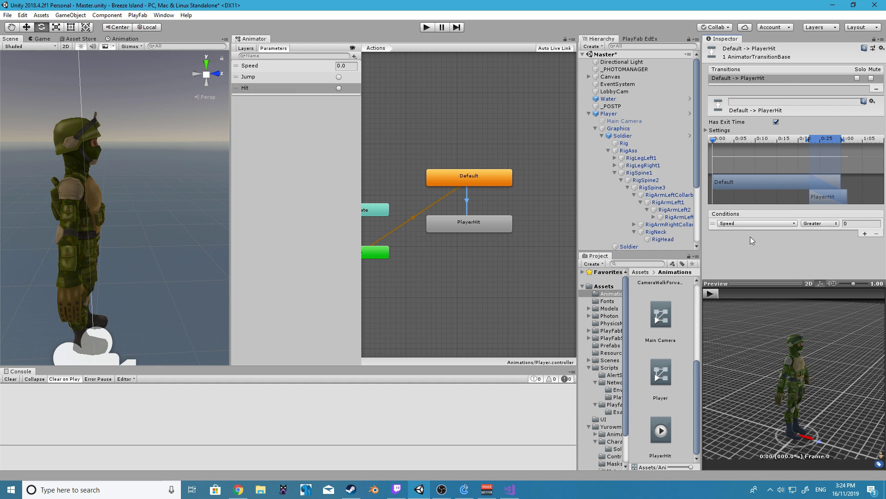
pyautogui.click(744, 223)
pyautogui.click(744, 270)
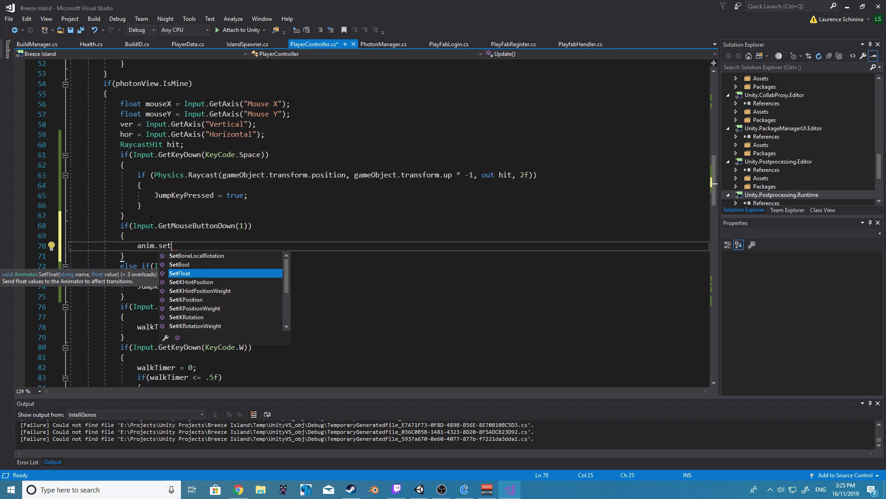
# - Complete line 70 as anim.SetTrigger("Hit"); and save PlayerController.cs
pyautogui.write('tr')
pyautogui.press('Tab')
pyautogui.write('(')
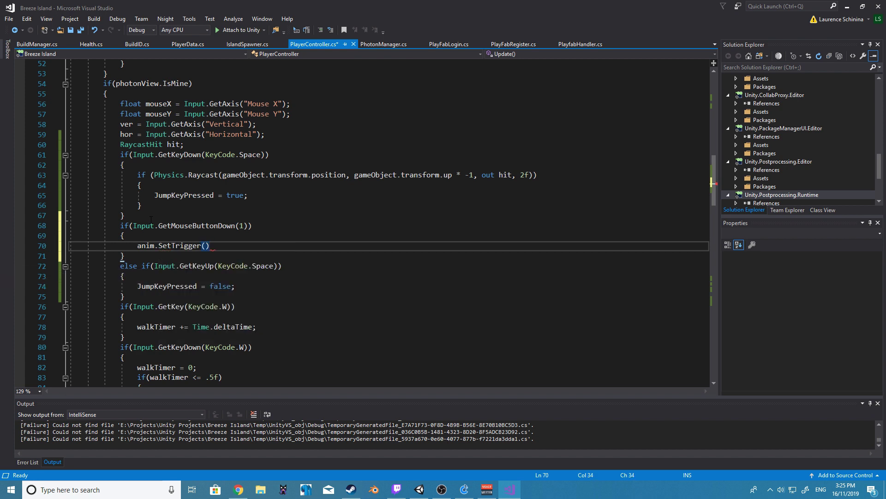
pyautogui.write('"Hit");')
pyautogui.hotkey('ctrl', 's')
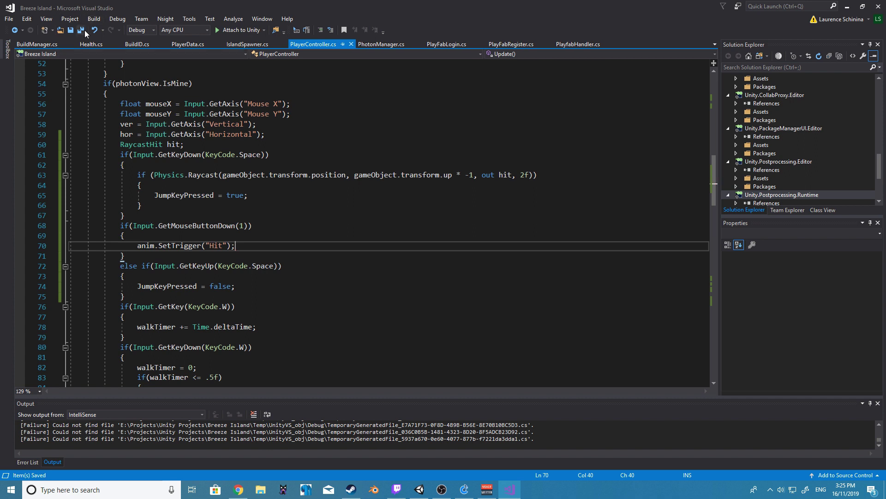
# - Back in Unity, clear the Console and save the scene
pyautogui.click(848, 7)
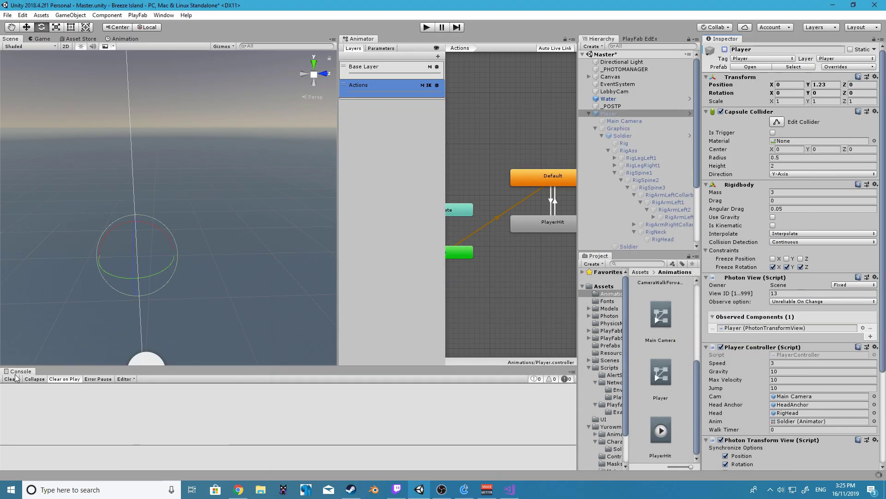
pyautogui.click(11, 381)
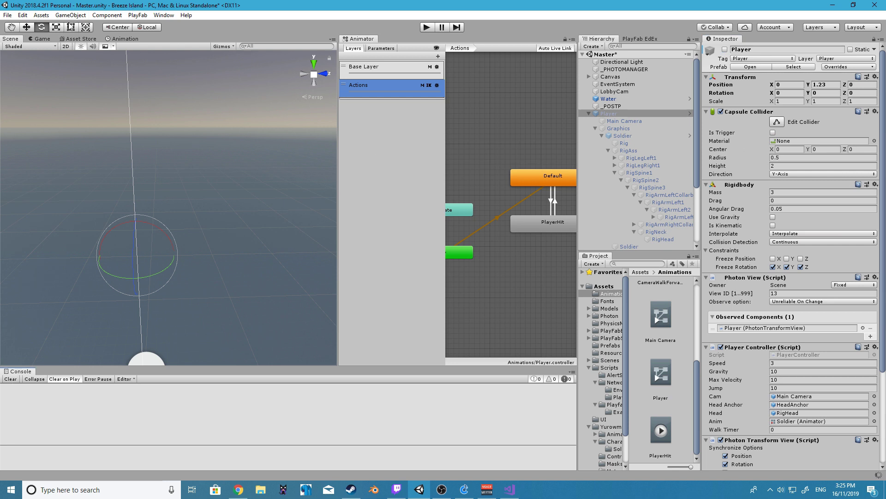
pyautogui.click(10, 15)
pyautogui.click(28, 48)
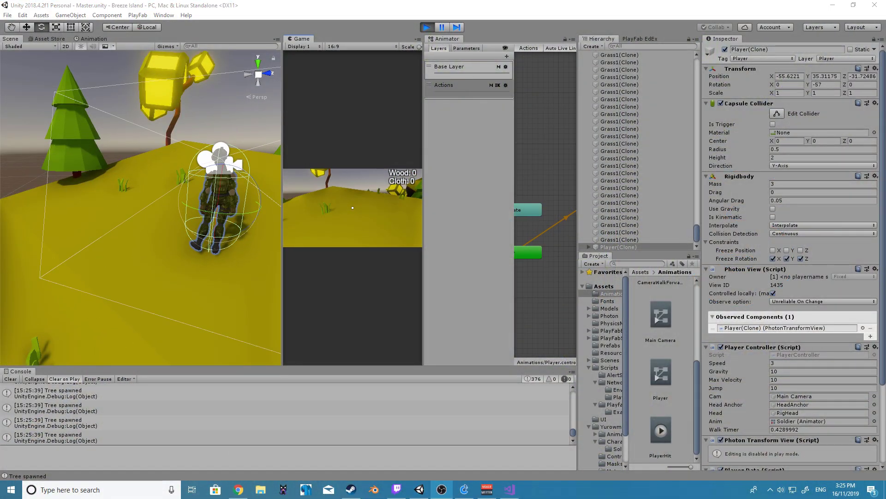
# - In the running game, walk the soldier forward across the hill with W
pyautogui.click(358, 216)
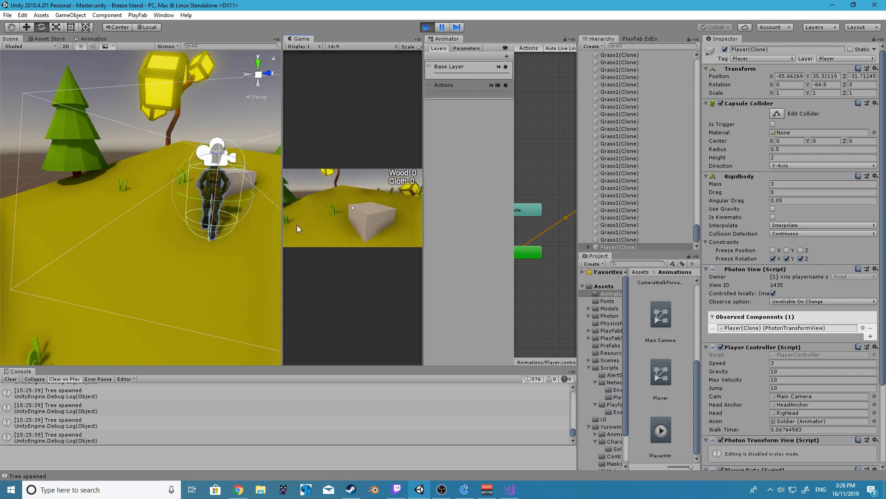
pyautogui.press('w')
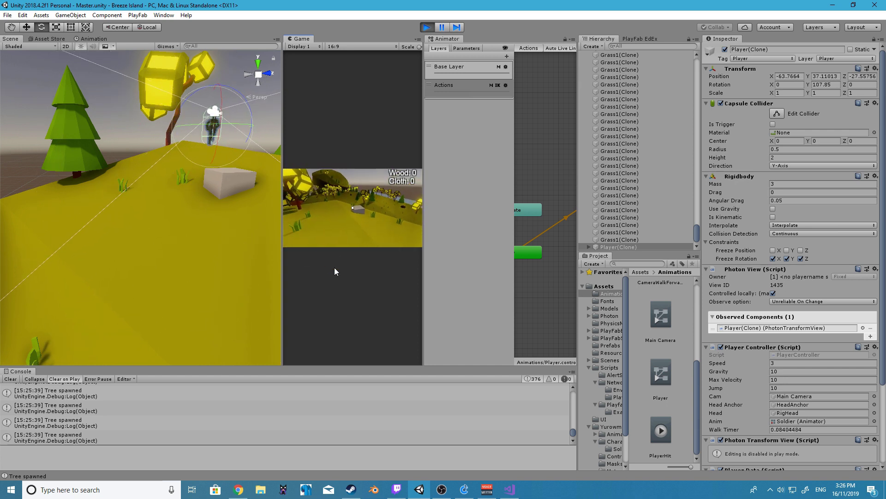
pyautogui.press('w')
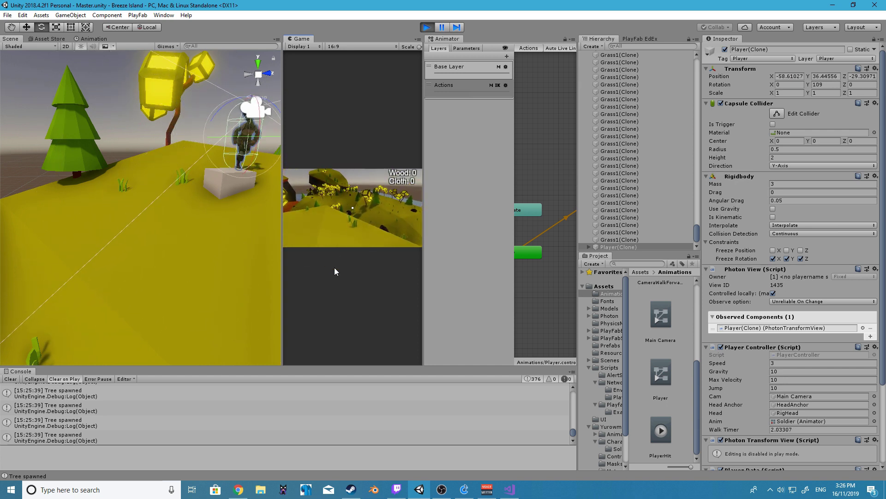